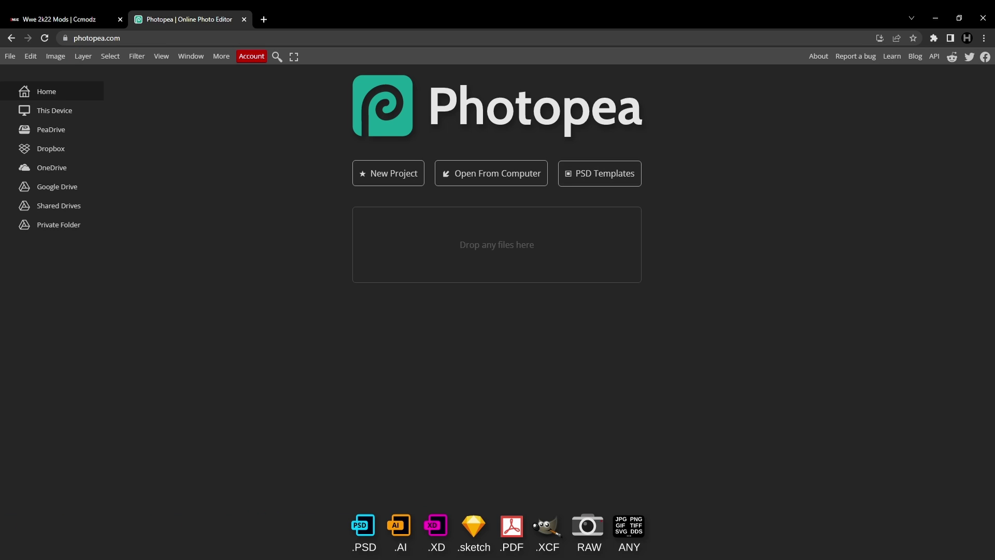
Step: Switch to Photoshop and open underwear_color (2).dds from the updated cm punk textures folder
{"action": "key", "text": "alt+Tab"}
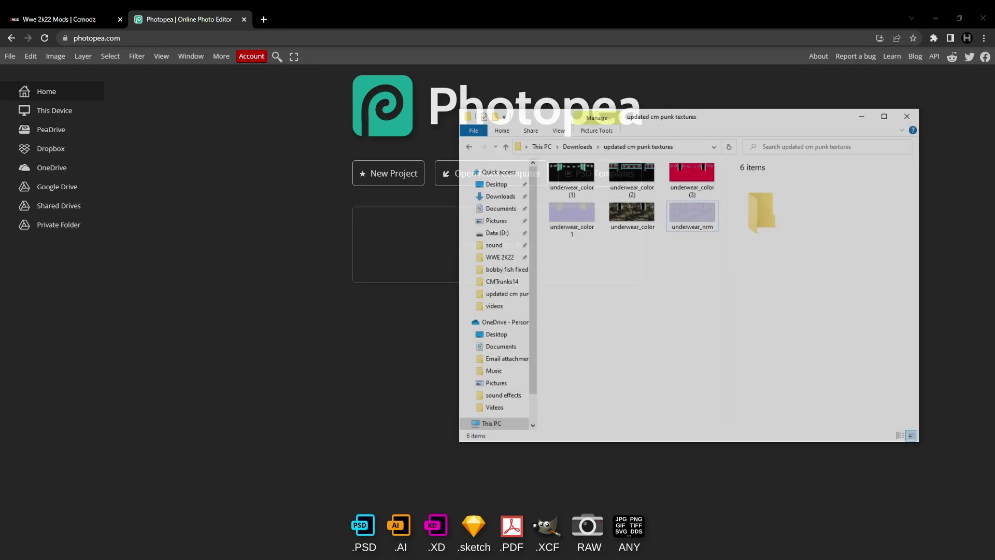
{"action": "left_click_drag", "start_coordinate": [650, 155], "coordinate": [456, 202]}
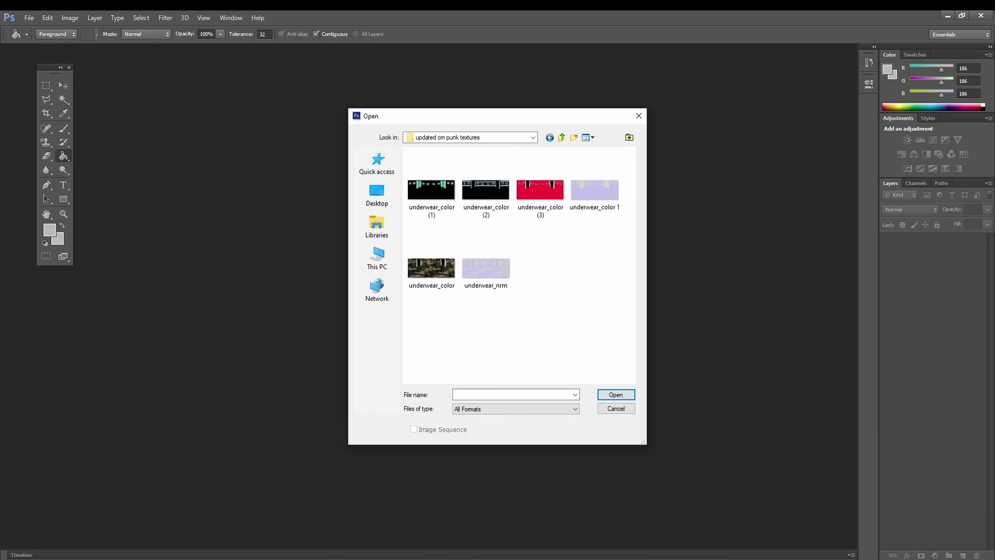
{"action": "double_click", "coordinate": [485, 190]}
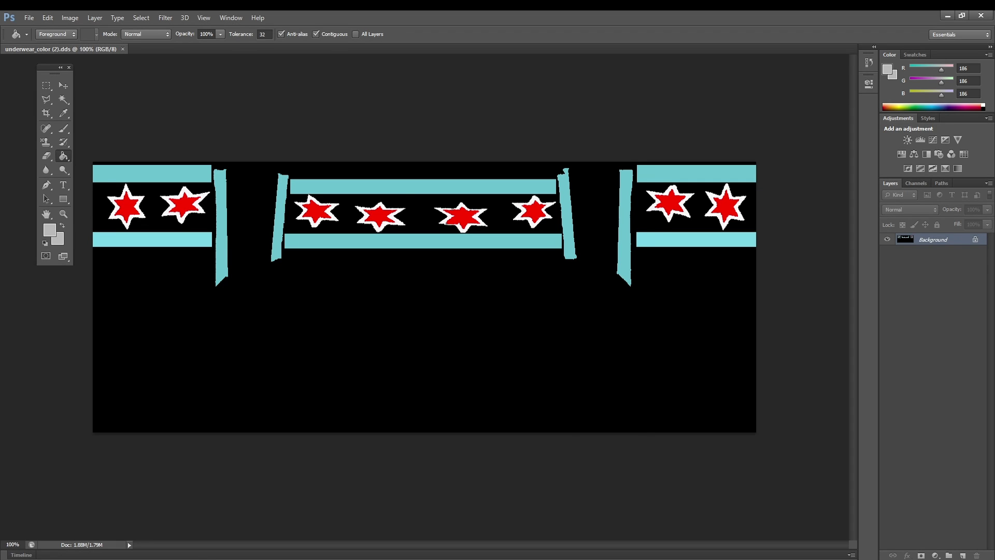
Step: Save the trunks texture under the new name underwear_nrm 2 in D3D/DDS format, in the same folder
{"action": "key", "text": "ctrl+shift+s"}
{"action": "key", "text": "Right"}
{"action": "key", "text": "BackSpace"}
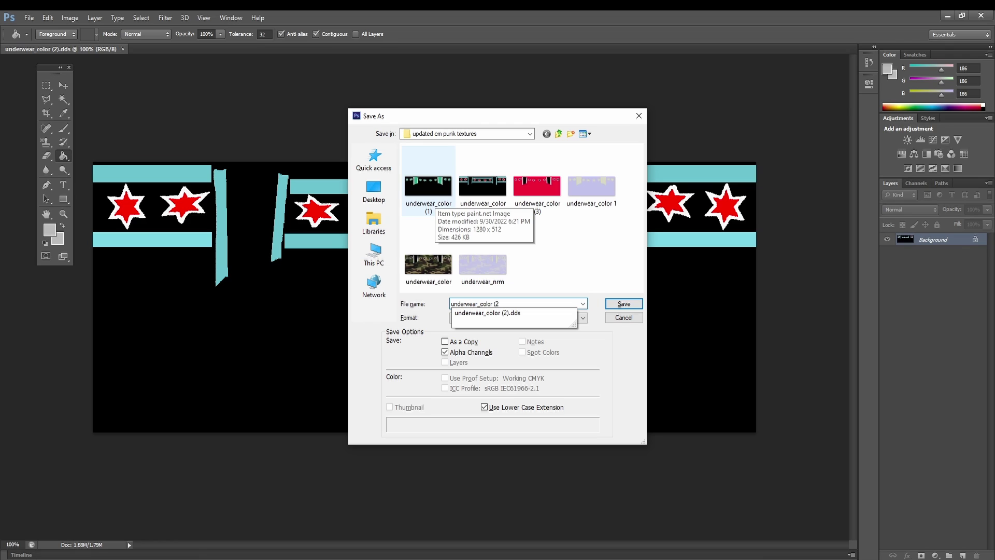
{"action": "key", "text": "BackSpace"}
{"action": "key", "text": "BackSpace"}
{"action": "key", "text": "BackSpace"}
{"action": "key", "text": "BackSpace"}
{"action": "key", "text": "BackSpace"}
{"action": "key", "text": "BackSpace"}
{"action": "key", "text": "BackSpace"}
{"action": "key", "text": "BackSpace"}
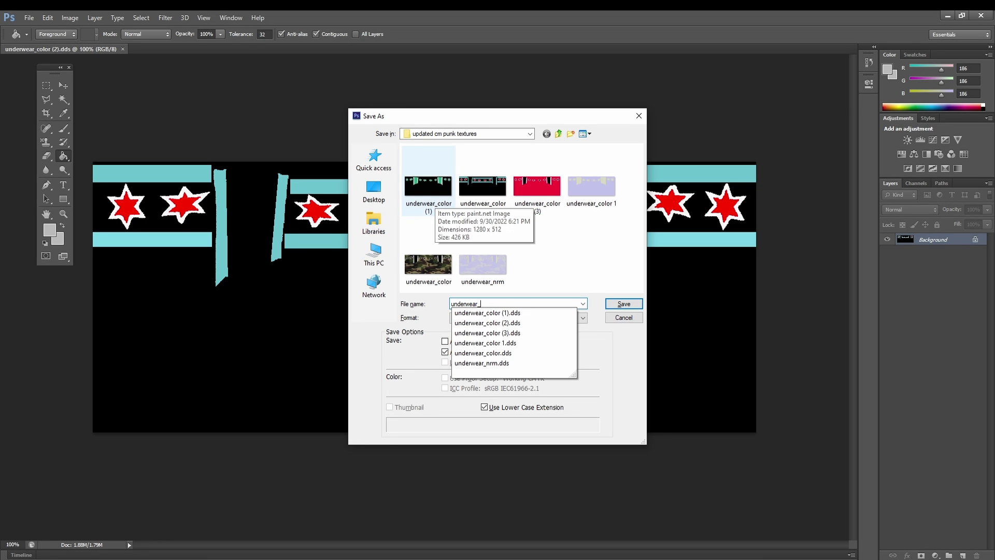
{"action": "type", "text": "nrm"}
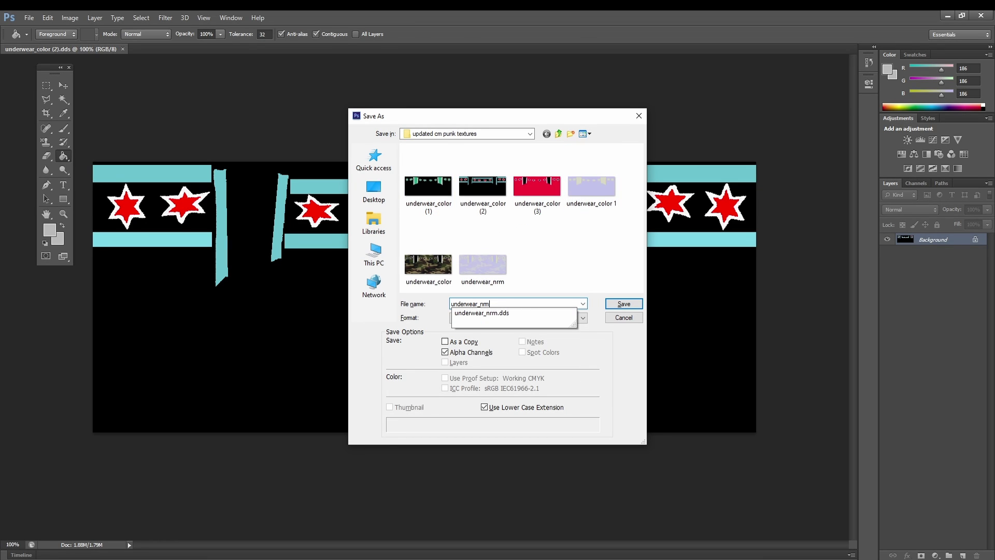
{"action": "type", "text": " 2"}
{"action": "key", "text": "Return"}
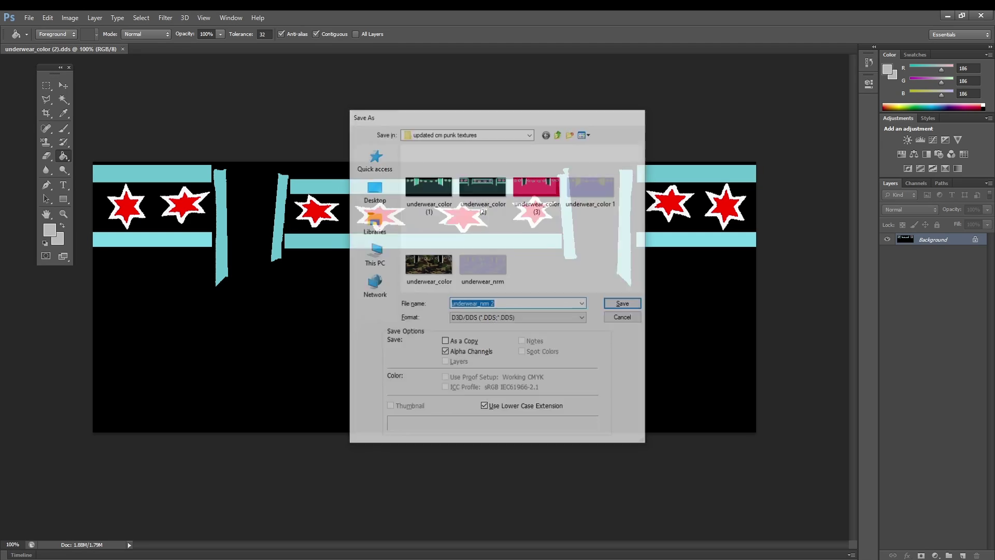
Step: Export the DDS with 3Dc XY 8 bpp Normal Map compression, applying the normal map conversion settings
{"action": "left_click", "coordinate": [516, 153]}
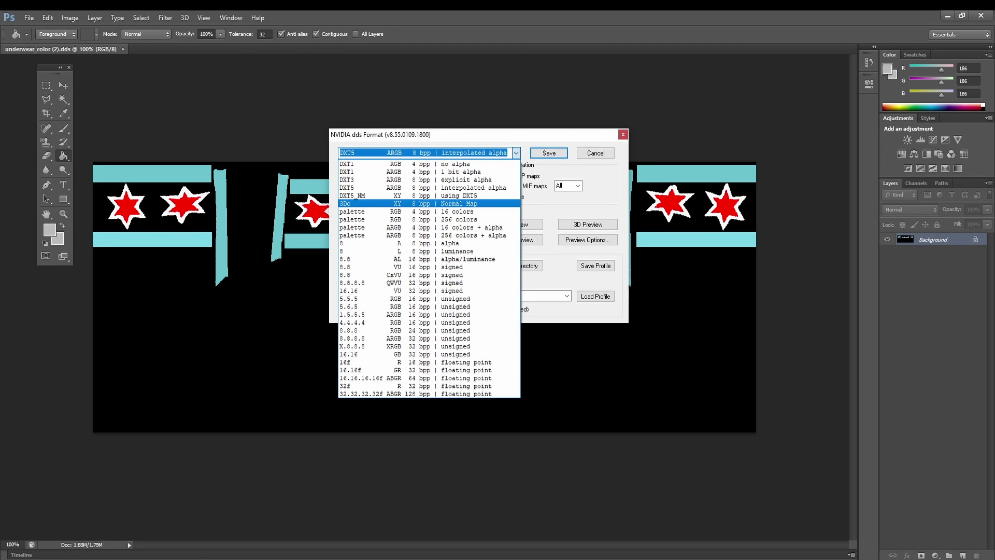
{"action": "key", "text": "Return"}
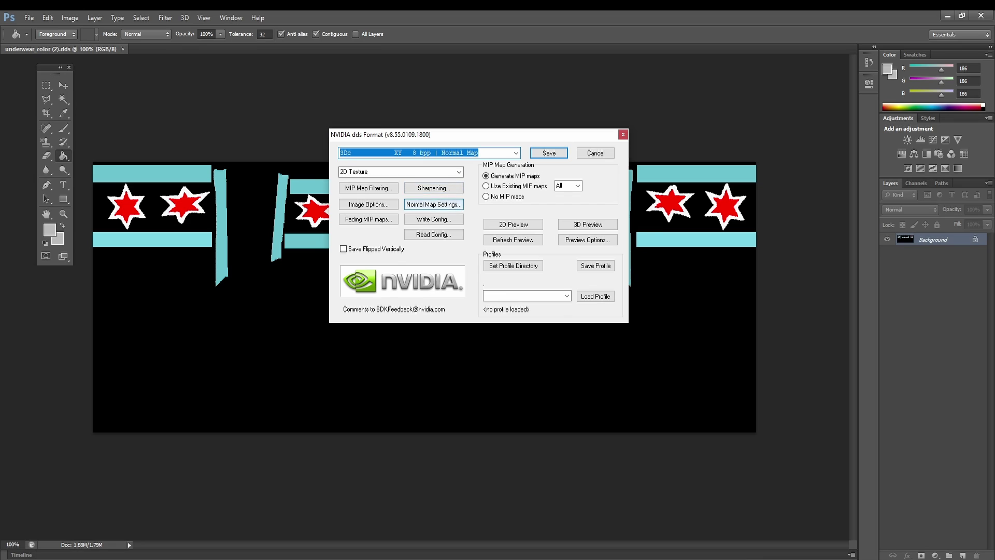
{"action": "left_click", "coordinate": [434, 203]}
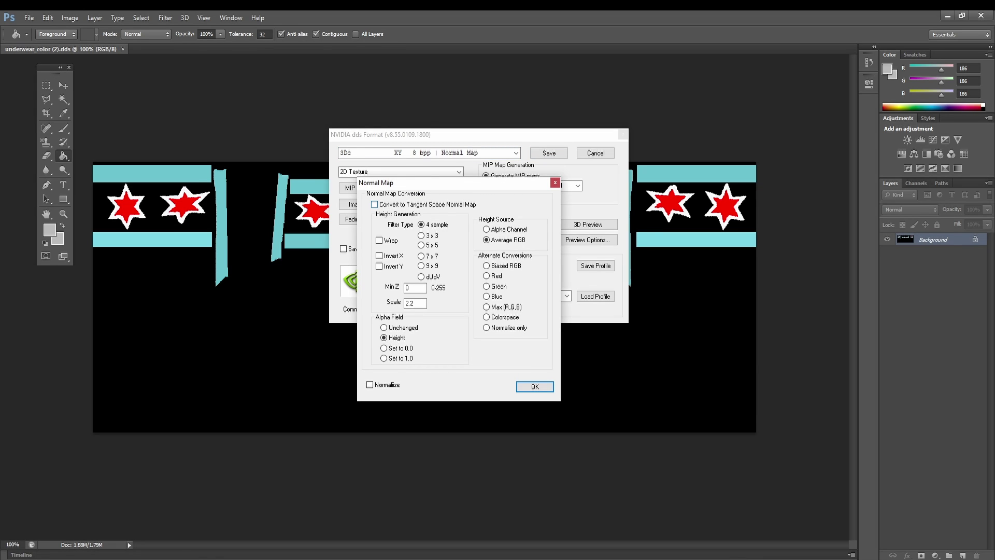
{"action": "left_click", "coordinate": [534, 386]}
{"action": "left_click", "coordinate": [549, 152]}
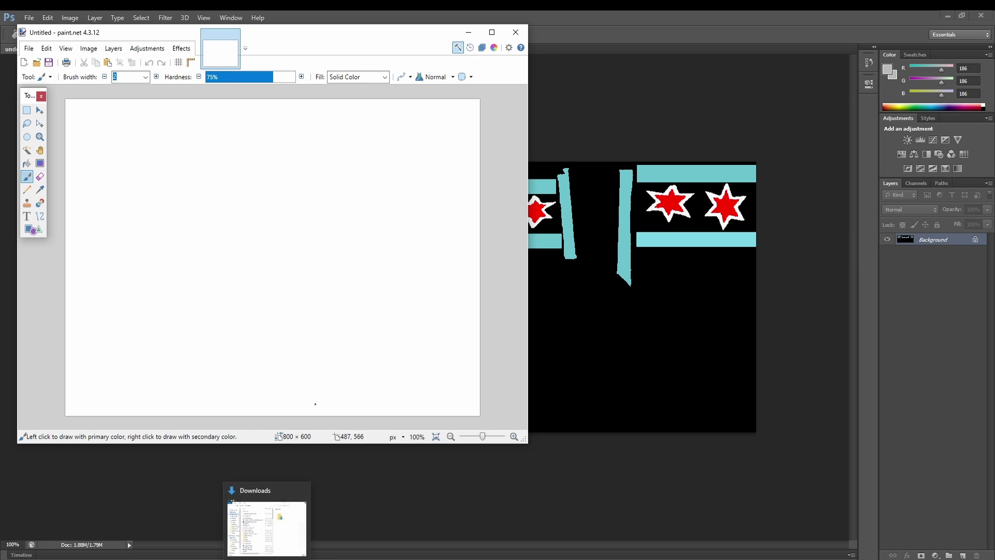
Step: Switch to paint.net and open underwear_nrm 2 there from the updated cm punk textures folder as its own image
{"action": "mouse_move", "coordinate": [267, 557]}
{"action": "left_click", "coordinate": [267, 520]}
{"action": "double_click", "coordinate": [595, 174]}
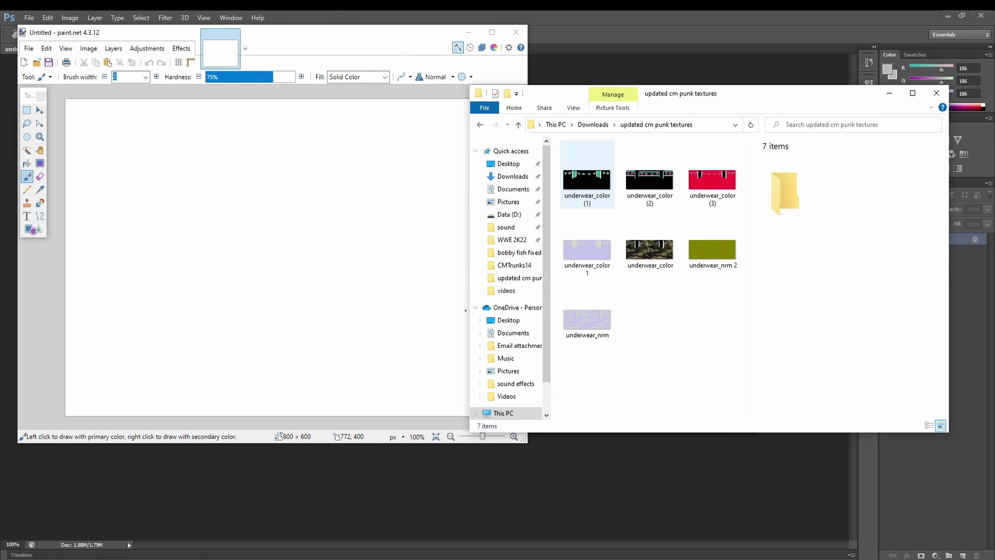
{"action": "left_click", "coordinate": [712, 246]}
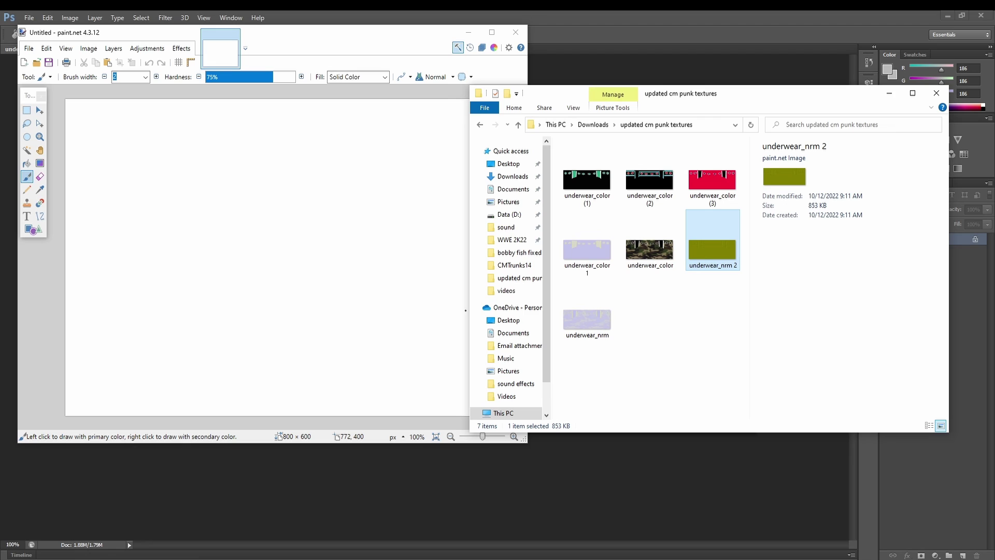
{"action": "left_click_drag", "start_coordinate": [713, 243], "coordinate": [228, 244]}
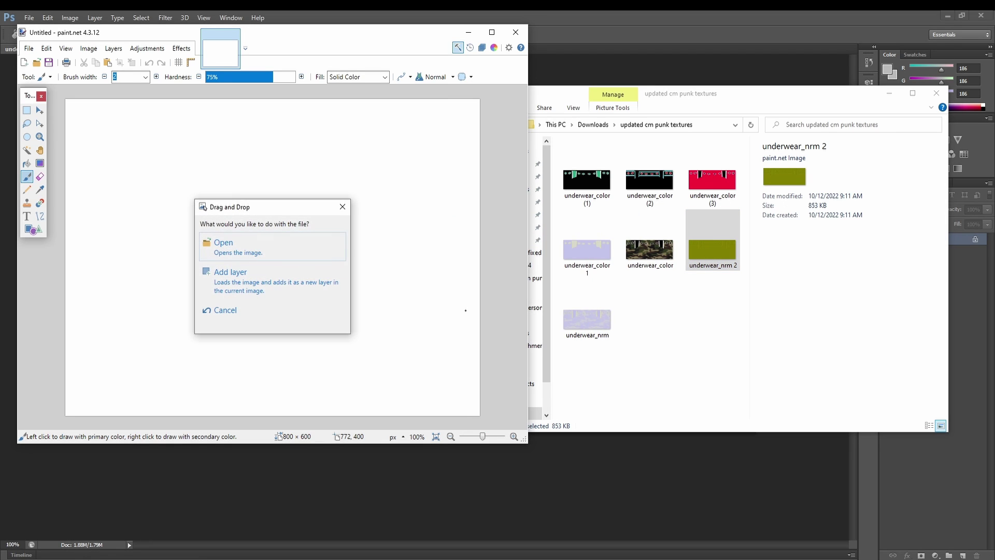
{"action": "left_click", "coordinate": [225, 242]}
Step: Invert the colors of underwear_nrm 2.dds and save it, choosing a different DDS compression format
{"action": "left_click", "coordinate": [146, 49]}
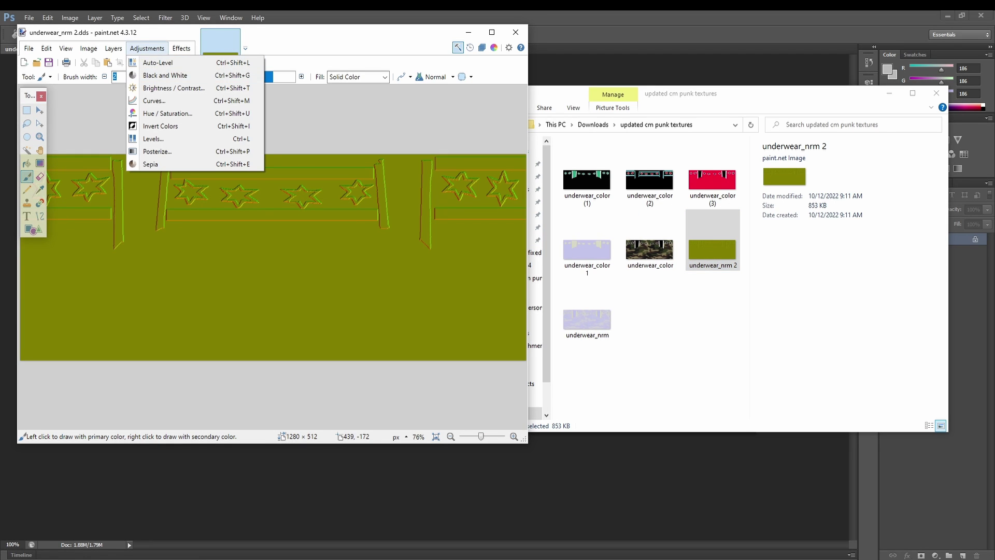
{"action": "left_click", "coordinate": [160, 126]}
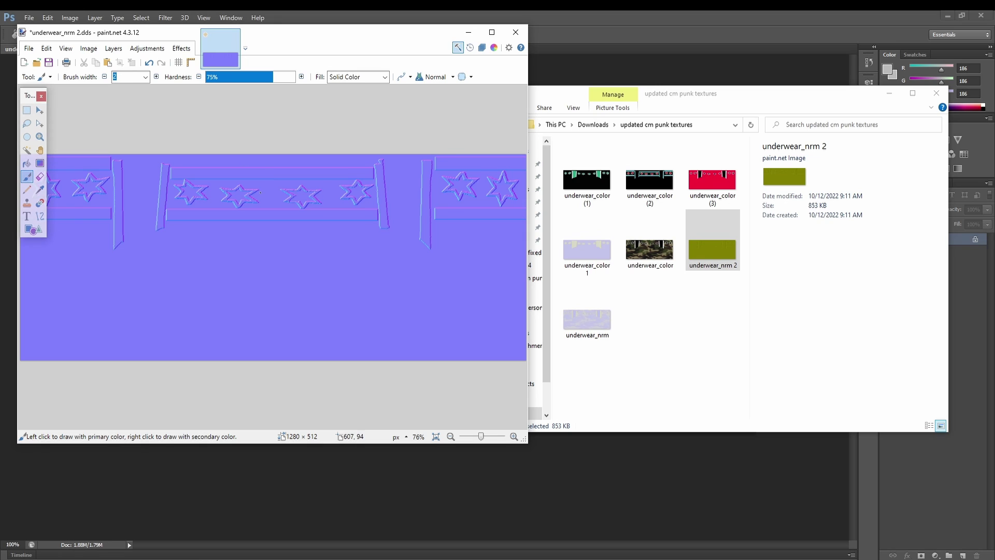
{"action": "key", "text": "ctrl+s"}
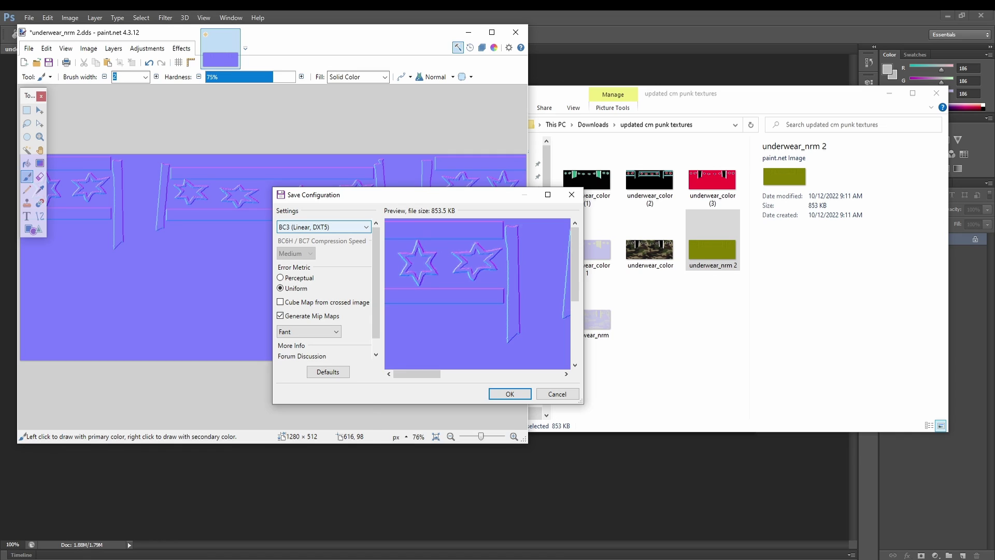
{"action": "left_click", "coordinate": [322, 227]}
{"action": "left_click", "coordinate": [321, 277]}
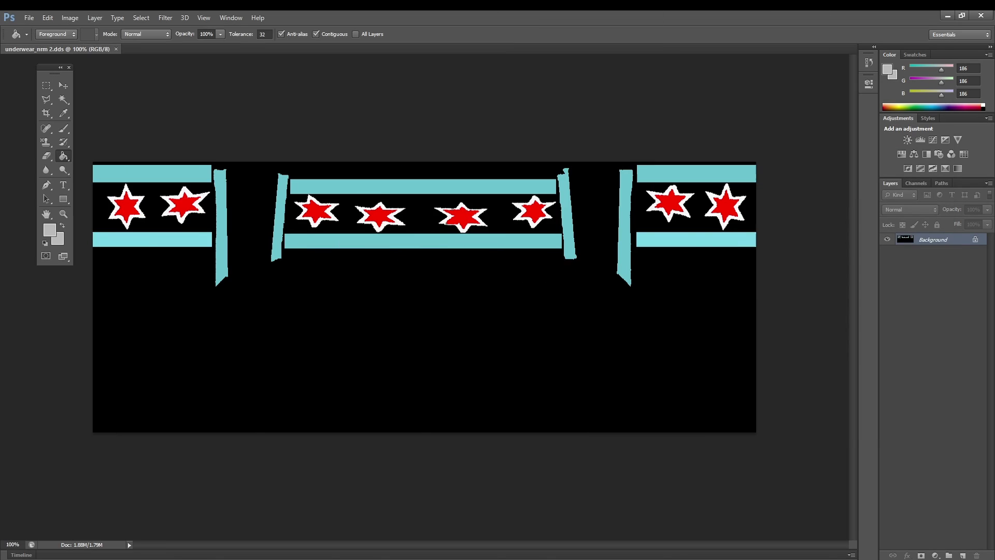
Step: Return to Photoshop, reopen the inverted underwear_nrm 2.dds, and open underwear_color (2).dds alongside it
{"action": "left_click", "coordinate": [29, 18]}
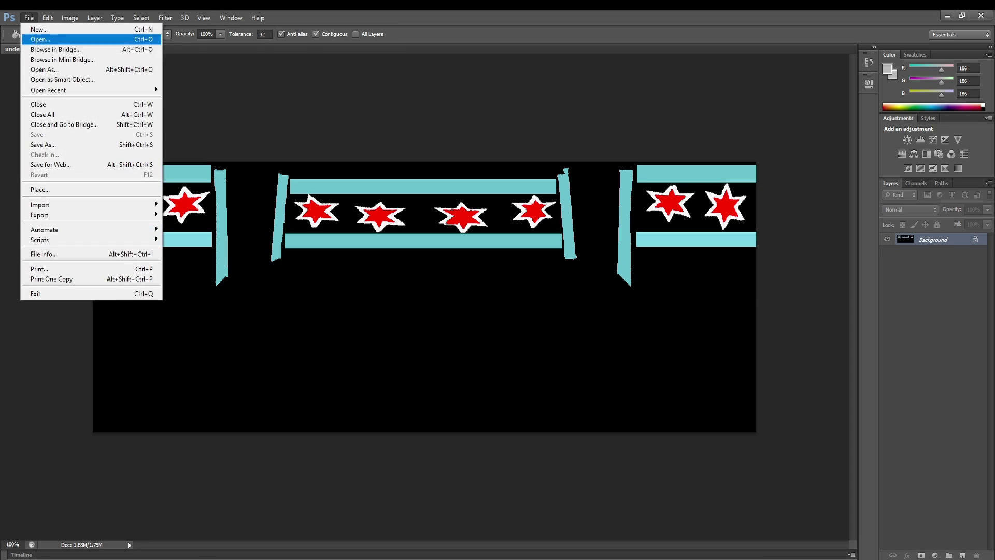
{"action": "left_click", "coordinate": [40, 39]}
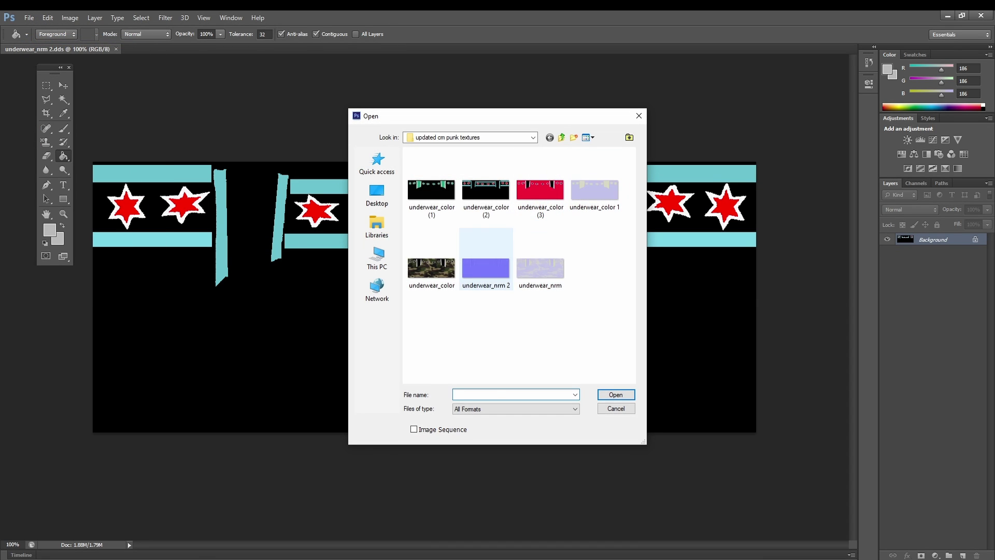
{"action": "double_click", "coordinate": [486, 264]}
{"action": "key", "text": "Return"}
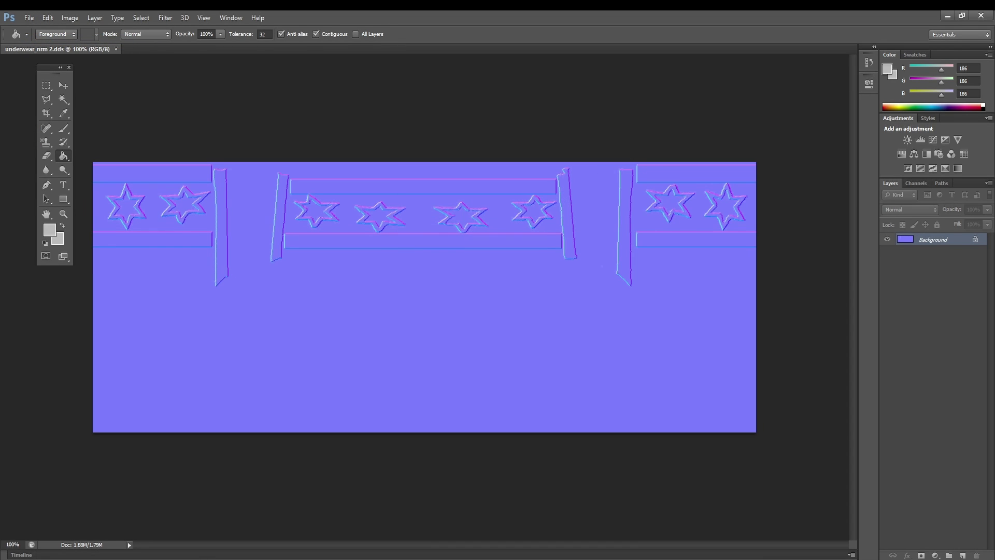
{"action": "left_click", "coordinate": [29, 18]}
{"action": "left_click", "coordinate": [41, 40]}
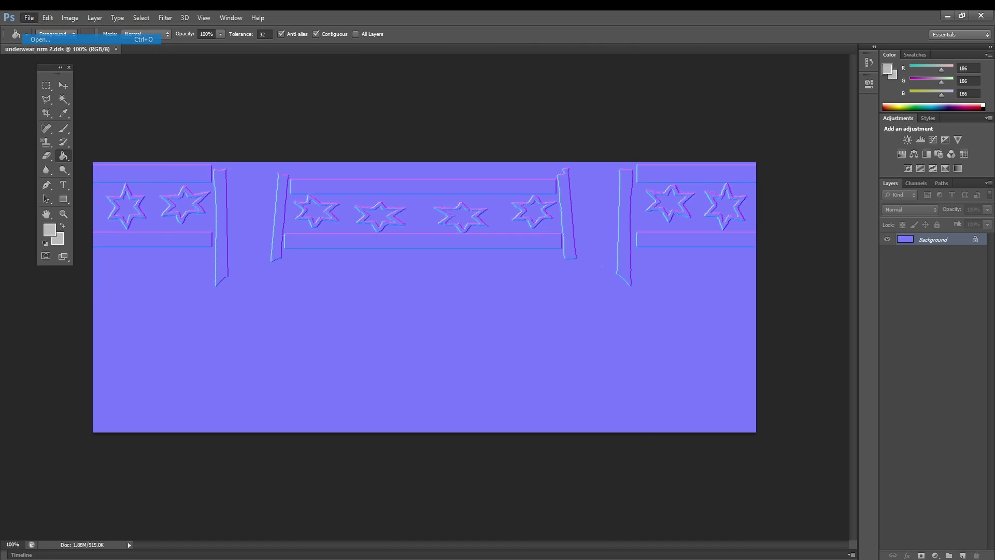
{"action": "double_click", "coordinate": [486, 192]}
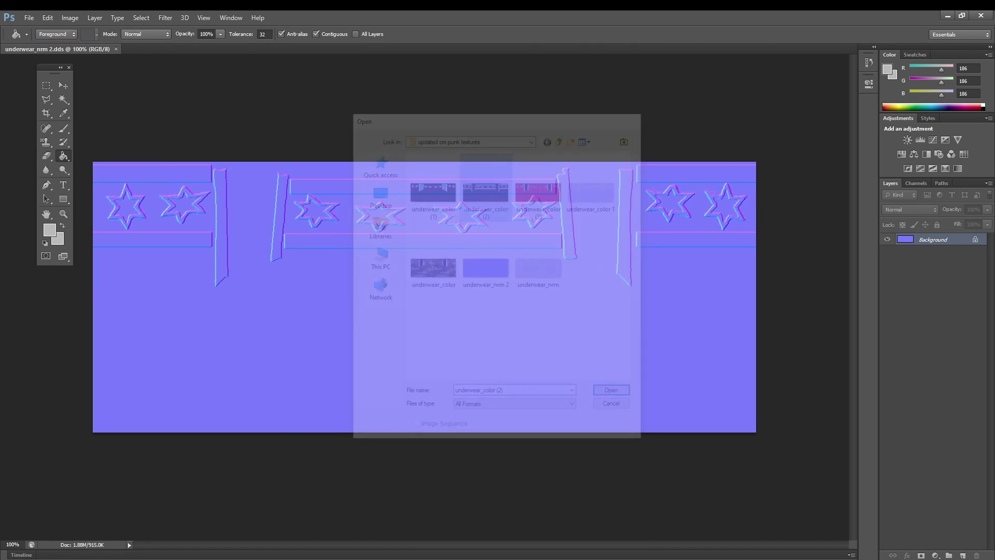
Step: Examine the Alpha 1, Blue, Green and Red channels of underwear_nrm 2.dds one at a time, ending on Blue
{"action": "left_click", "coordinate": [58, 49]}
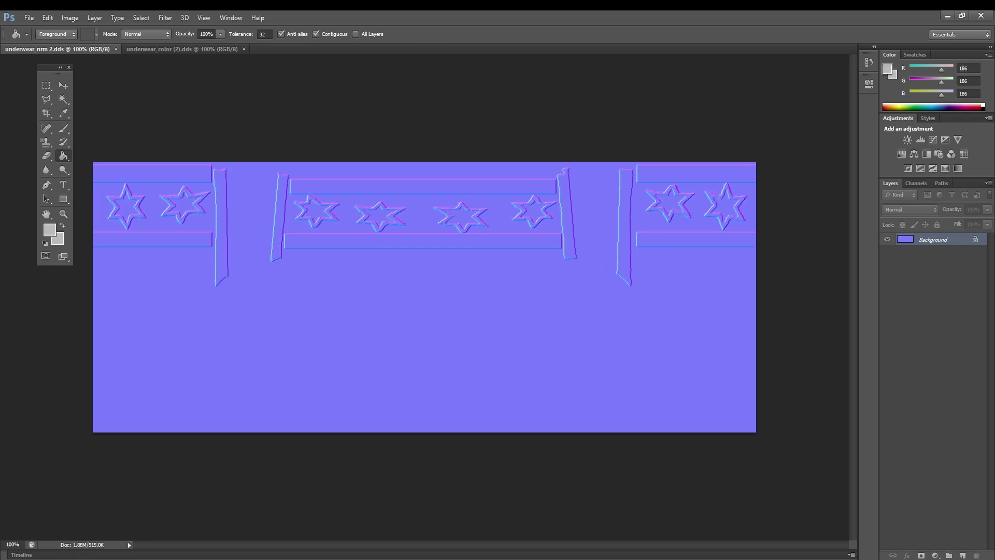
{"action": "left_click", "coordinate": [916, 183]}
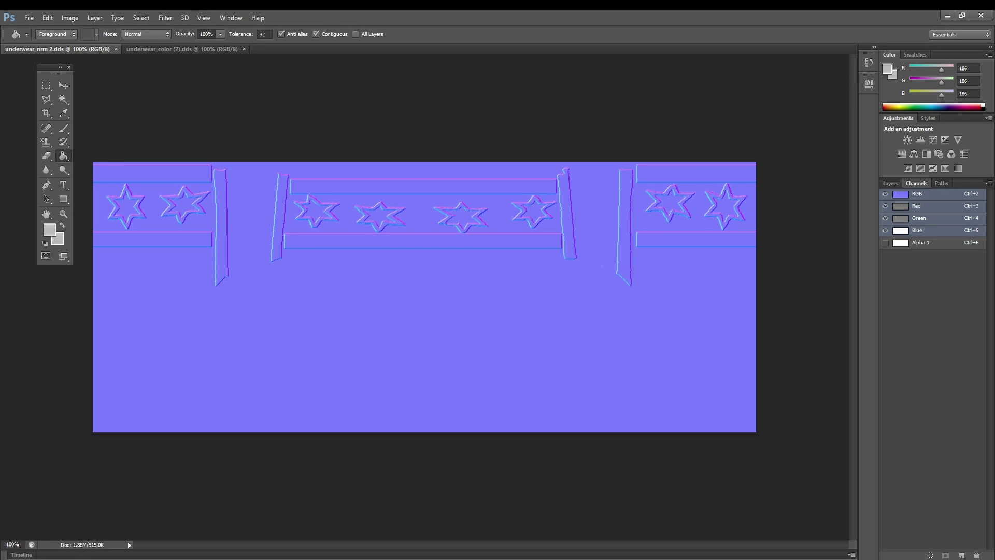
{"action": "key", "text": "ctrl+6"}
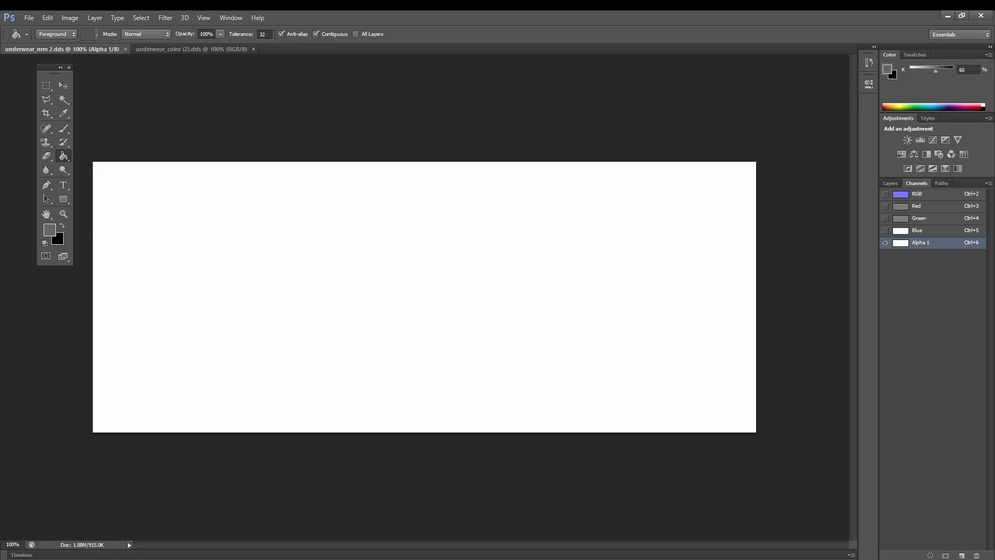
{"action": "key", "text": "ctrl+5"}
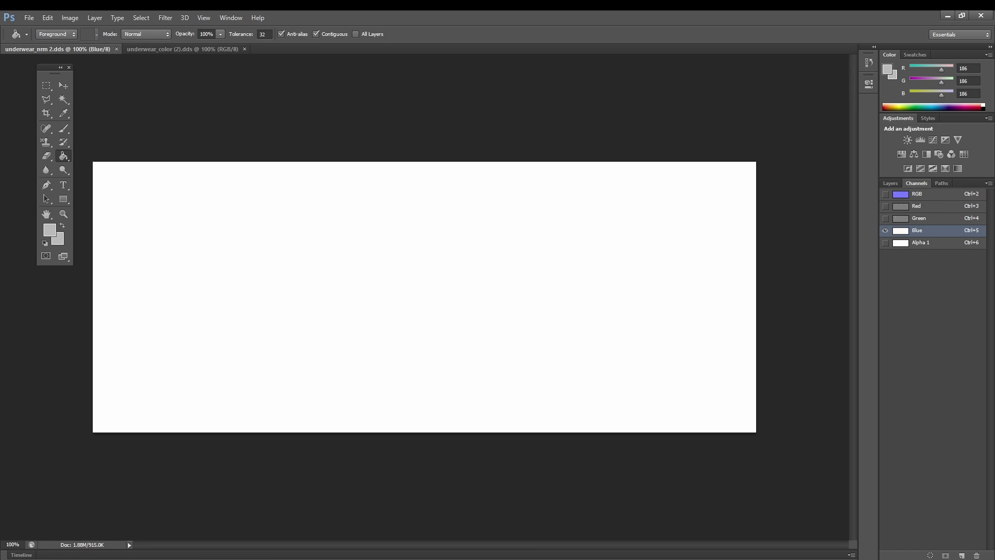
{"action": "key", "text": "ctrl+6"}
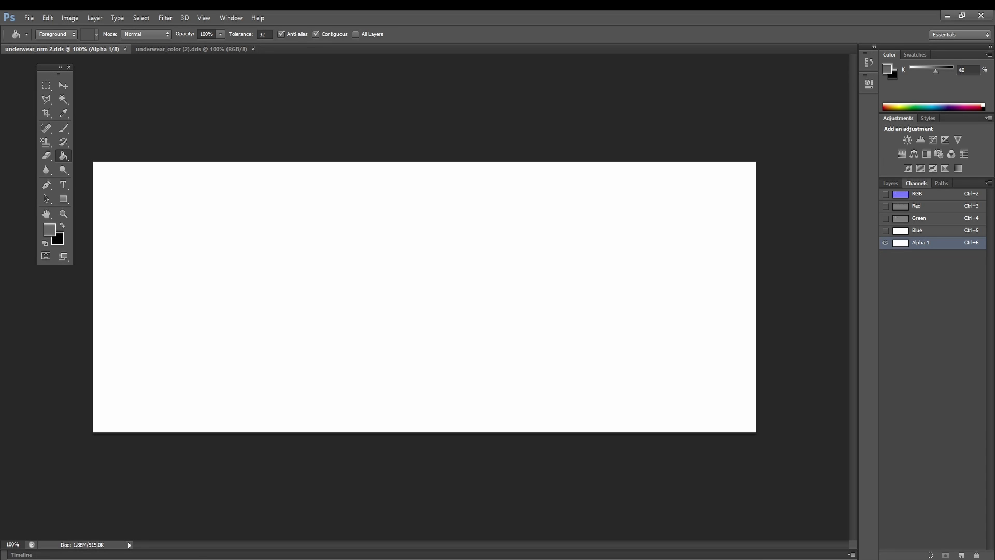
{"action": "key", "text": "ctrl+5"}
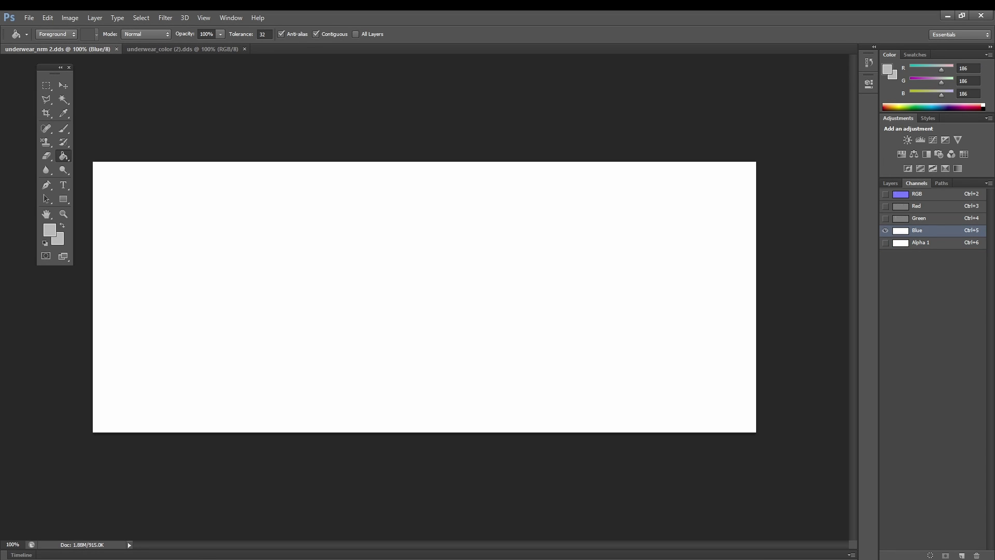
{"action": "key", "text": "ctrl+4"}
{"action": "key", "text": "ctrl+3"}
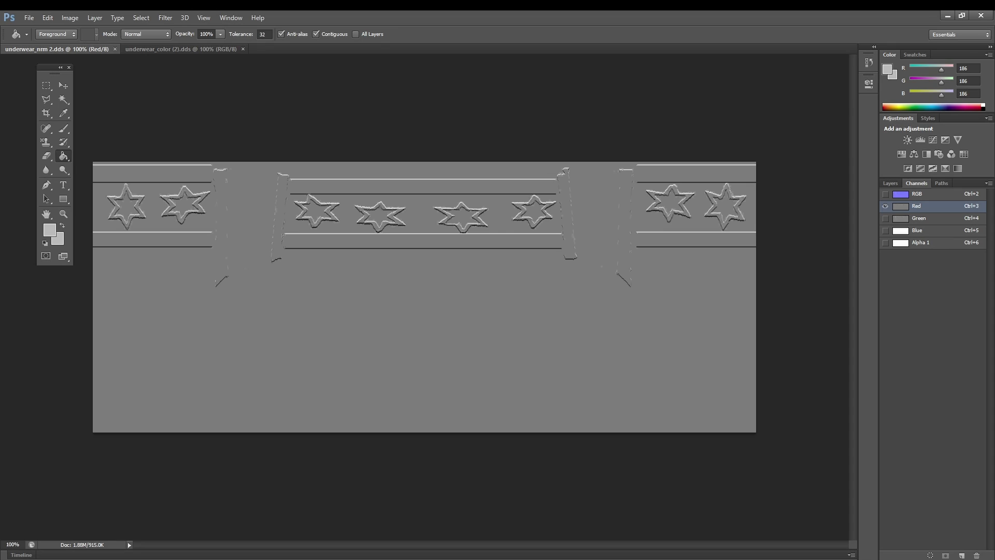
{"action": "key", "text": "ctrl+5"}
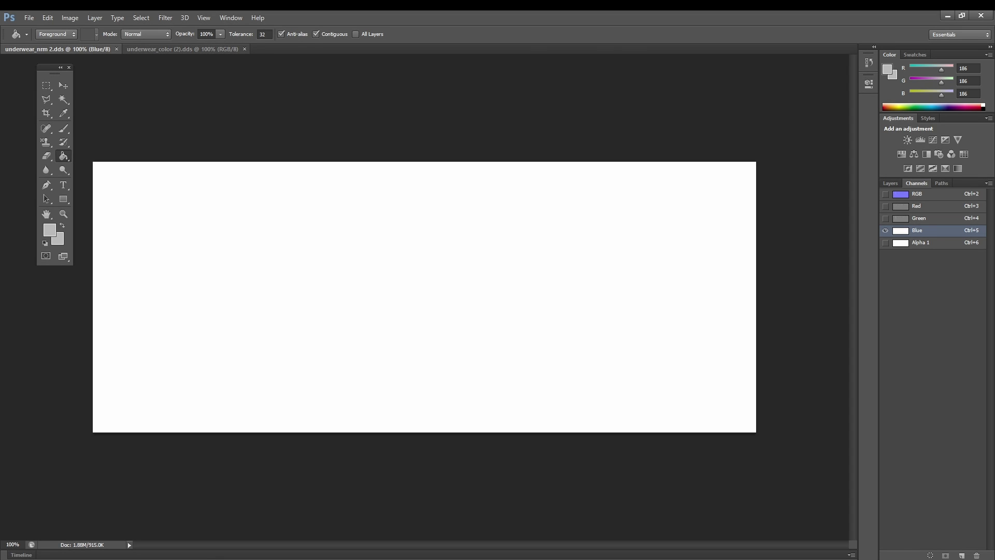
Step: Convert underwear_color (2).dds to Grayscale mode, discarding its color information
{"action": "left_click", "coordinate": [178, 48]}
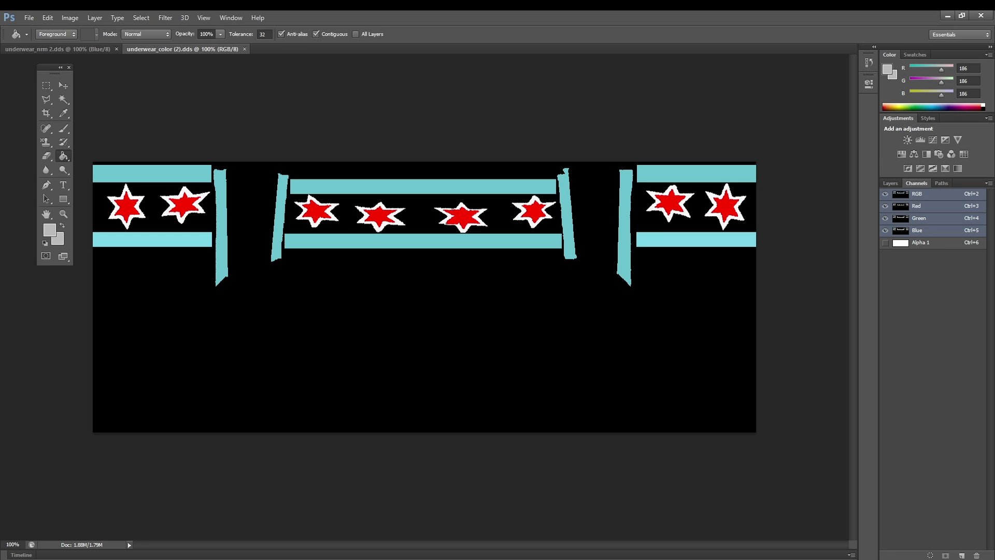
{"action": "left_click", "coordinate": [70, 17]}
{"action": "mouse_move", "coordinate": [76, 29]}
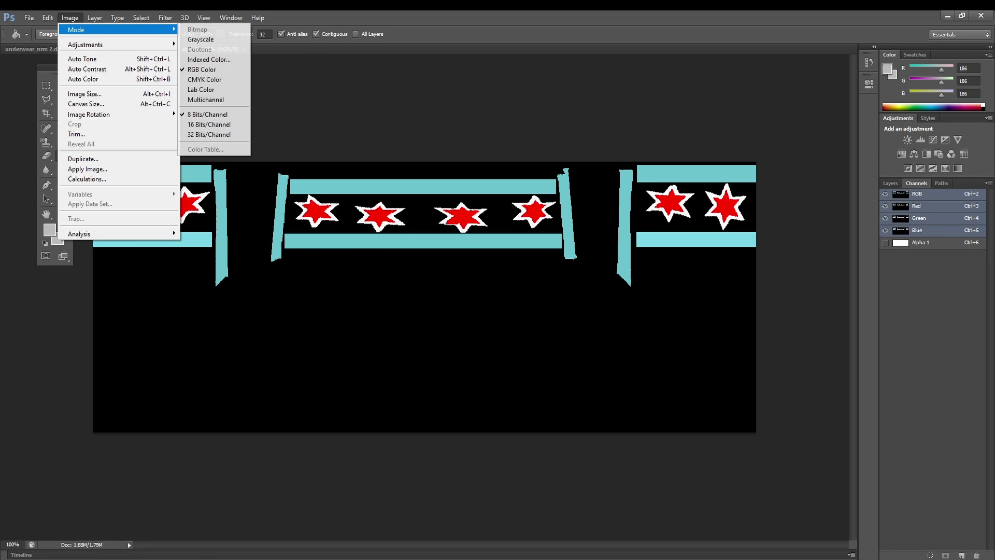
{"action": "left_click", "coordinate": [200, 39]}
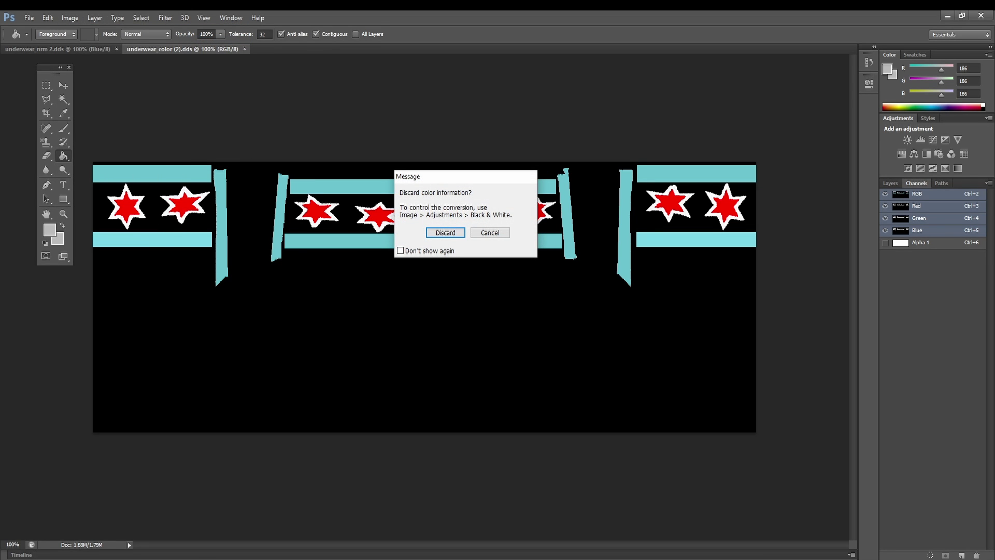
{"action": "key", "text": "Return"}
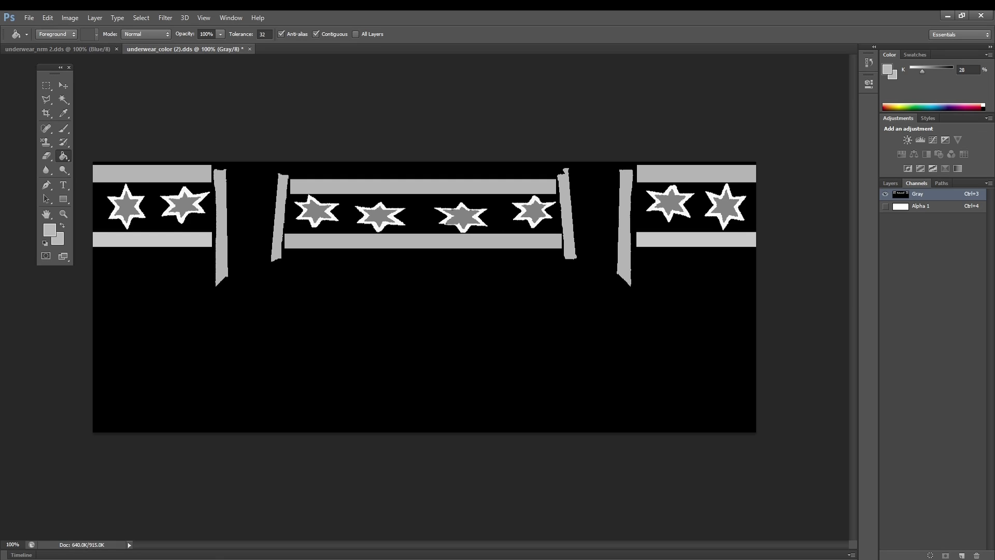
Step: Invert the grayscale underwear_color (2).dds and copy the whole image into the Blue channel of underwear_nrm 2.dds
{"action": "key", "text": "ctrl+i"}
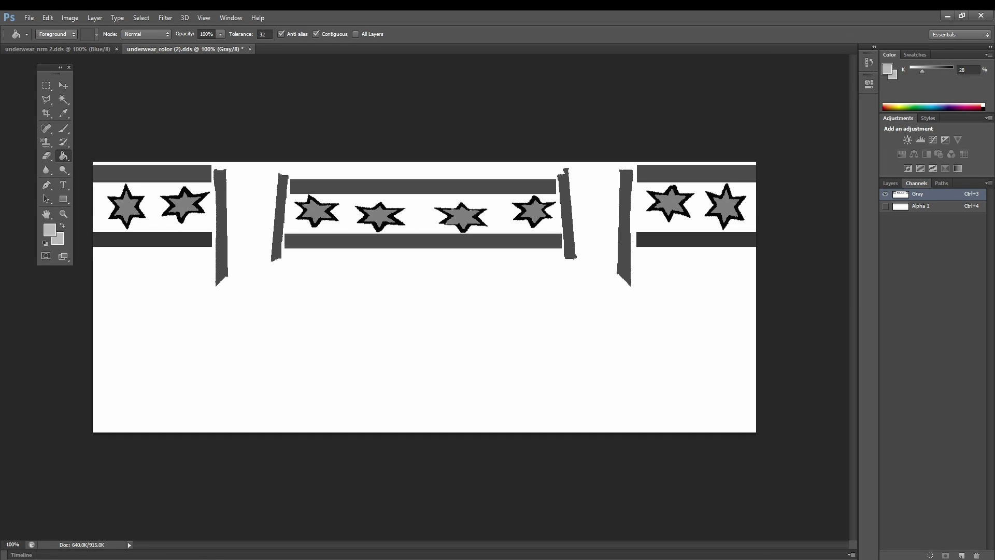
{"action": "key", "text": "ctrl+a"}
{"action": "key", "text": "ctrl+Tab"}
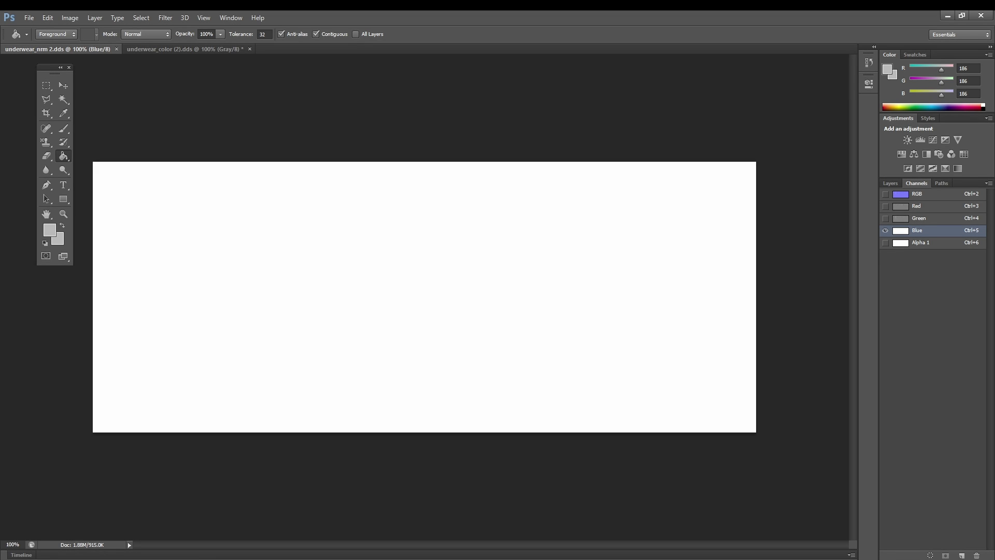
{"action": "key", "text": "ctrl+v"}
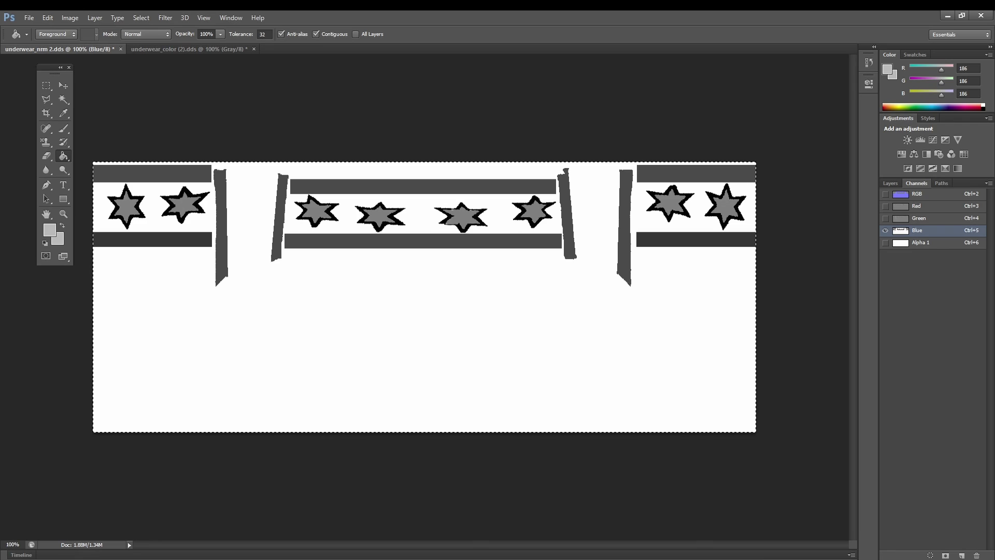
Step: Fill the Alpha 1 channel of underwear_nrm 2.dds with the 60% gray foreground color instead of the pasted trunks image
{"action": "key", "text": "ctrl+6"}
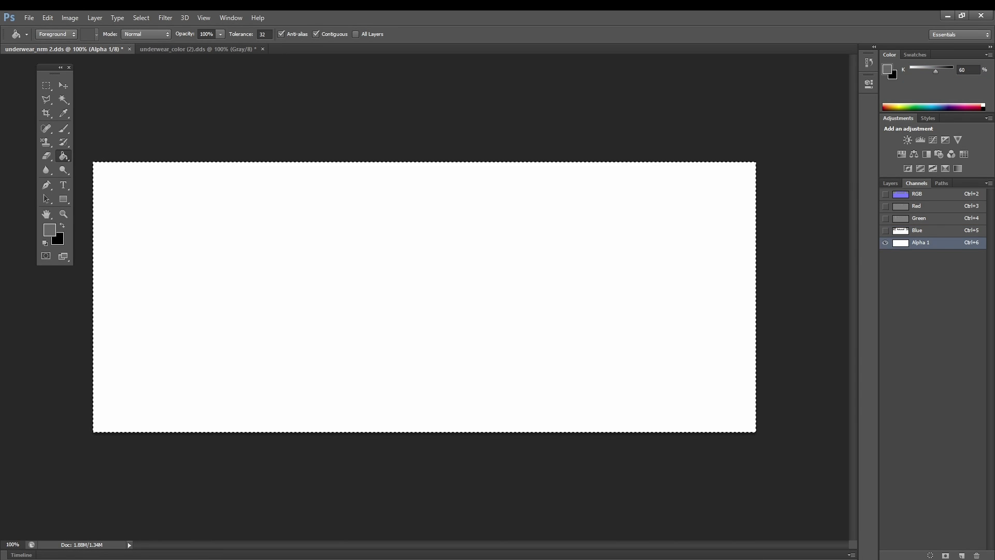
{"action": "key", "text": "ctrl+v"}
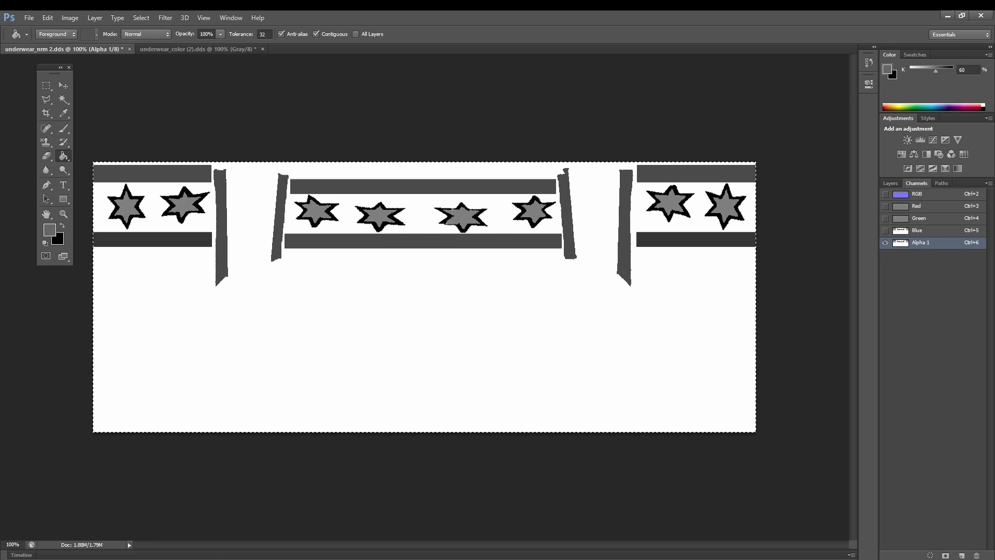
{"action": "key", "text": "ctrl+z"}
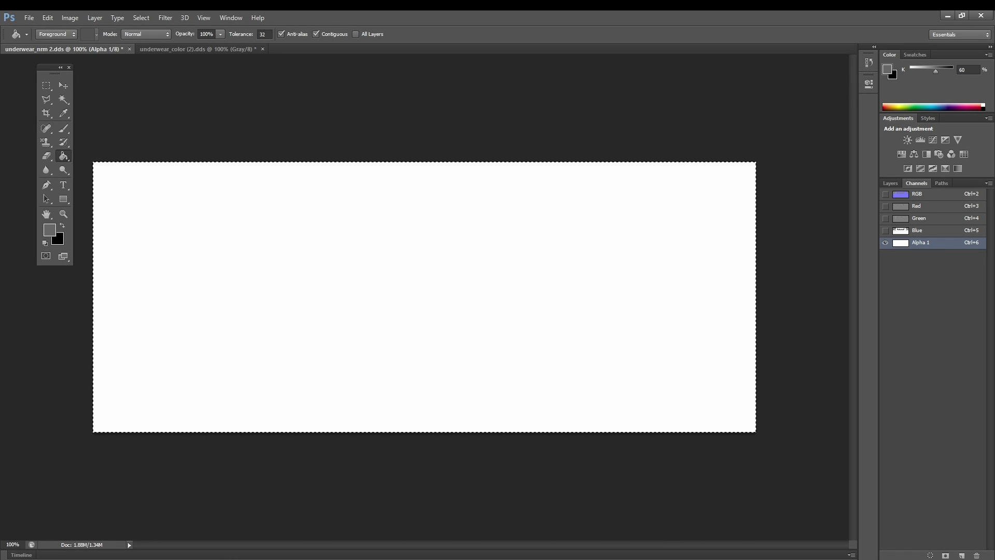
{"action": "key", "text": "alt+BackSpace"}
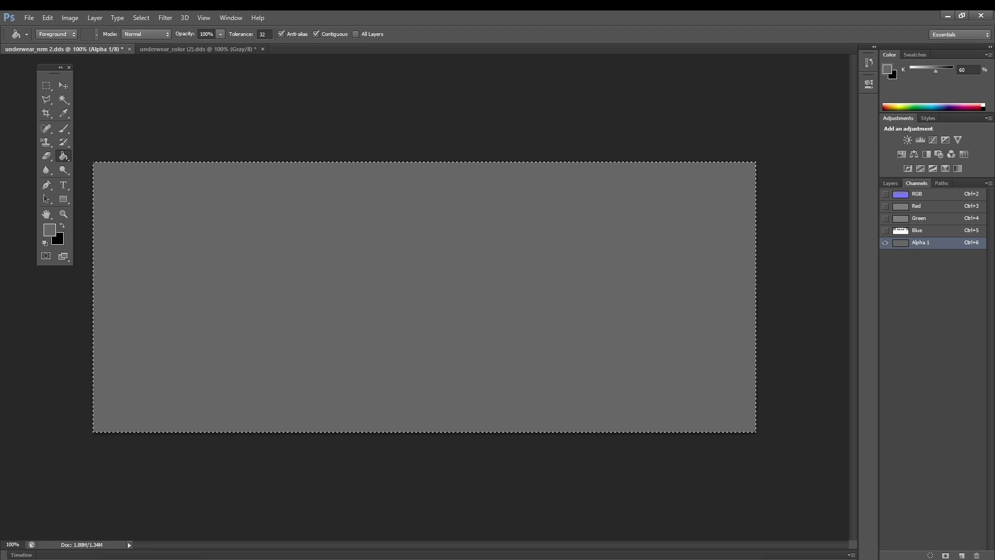
Step: Make the Blue channel active, display the full RGB composite and bring up the layer list
{"action": "left_click", "coordinate": [918, 231]}
{"action": "left_click", "coordinate": [885, 194]}
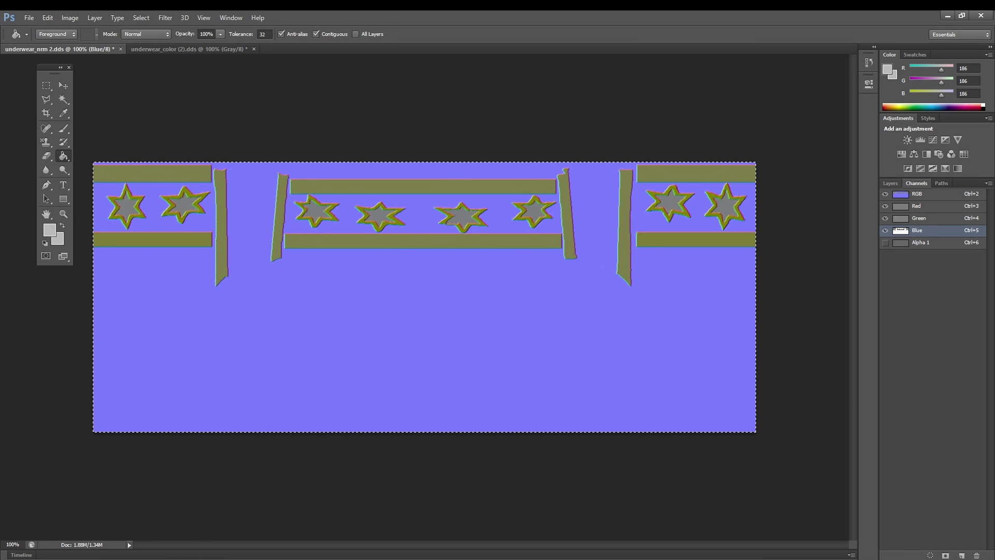
{"action": "left_click", "coordinate": [889, 183]}
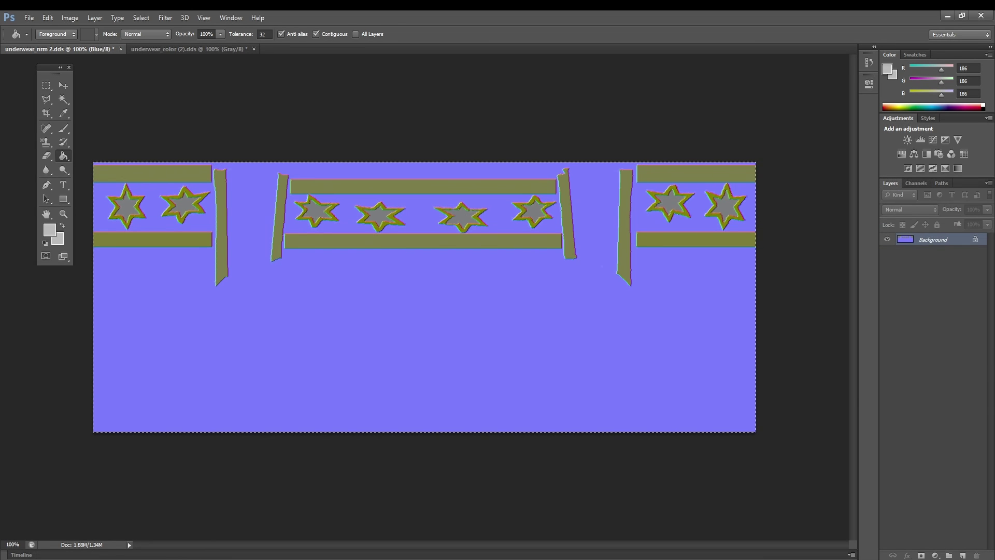
Step: Save underwear_nrm 2.dds in the DXT5 ARGB 8 bpp interpolated alpha format, checking the normal map conversion settings
{"action": "key", "text": "ctrl+s"}
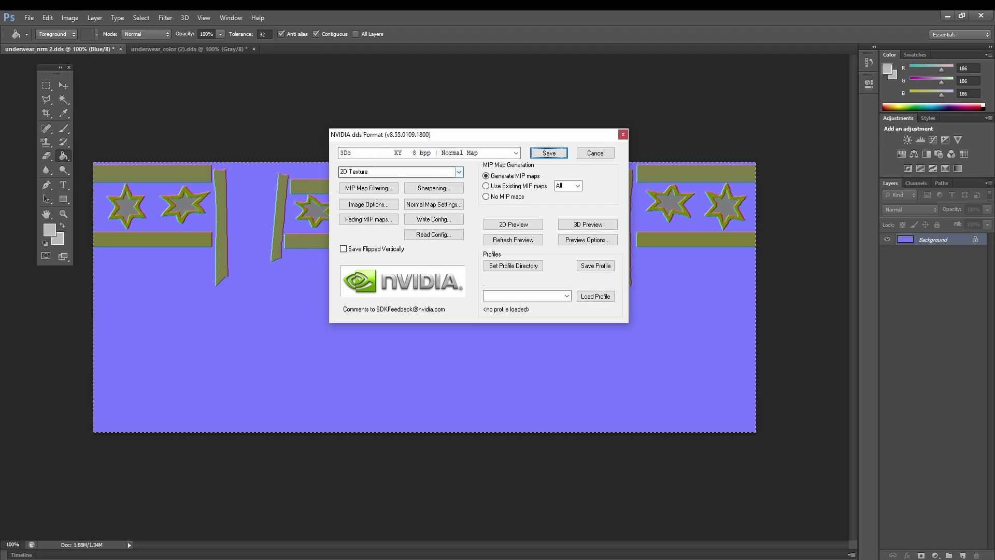
{"action": "left_click", "coordinate": [516, 153]}
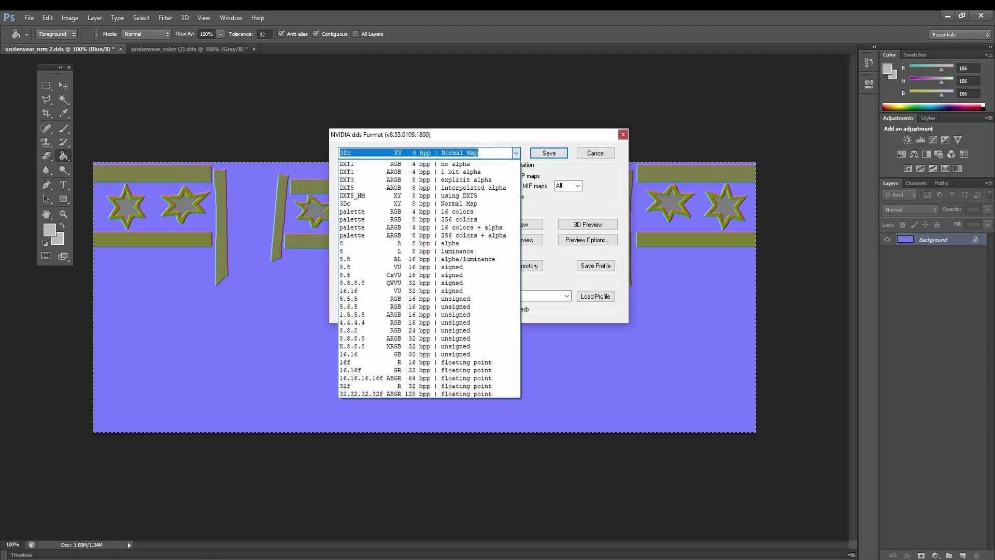
{"action": "key", "text": "Return"}
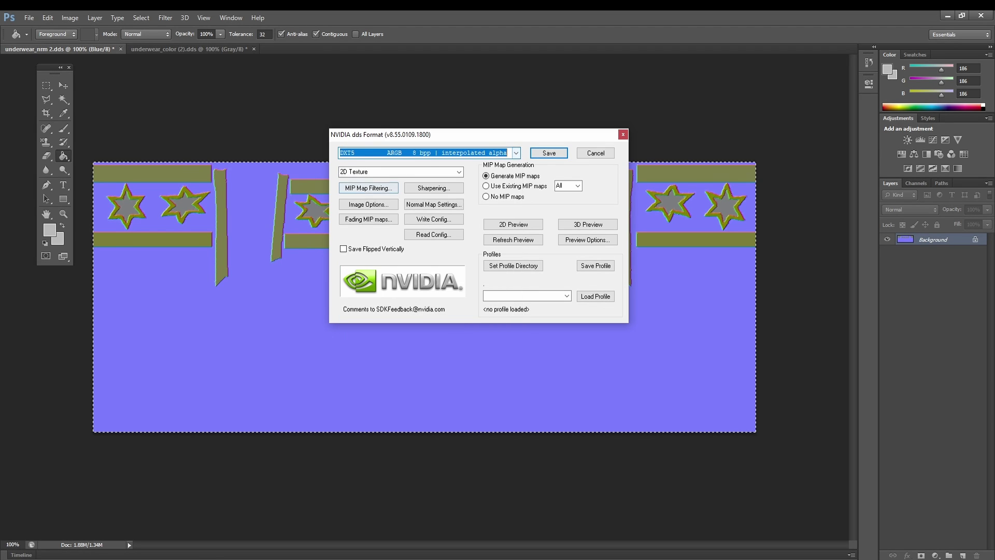
{"action": "left_click", "coordinate": [433, 204]}
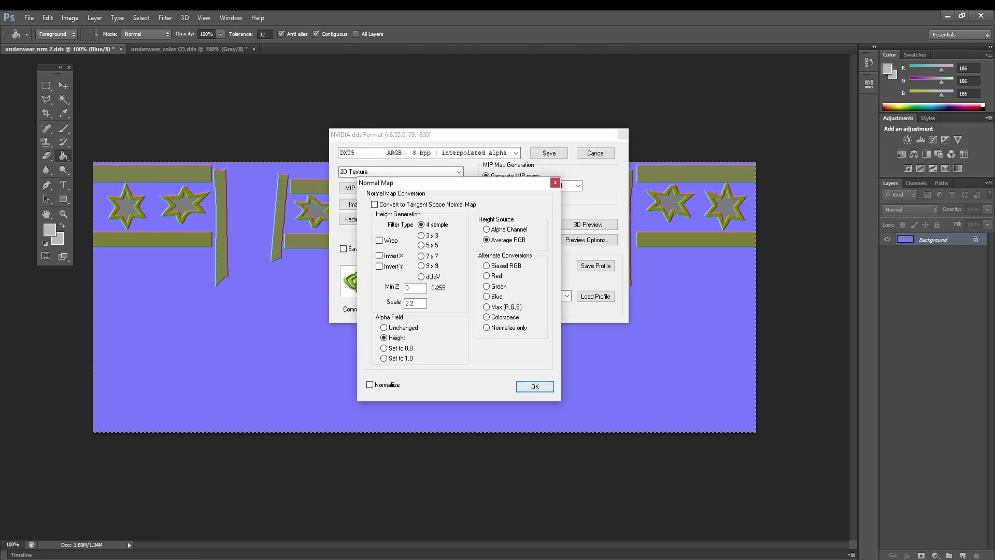
{"action": "key", "text": "Return"}
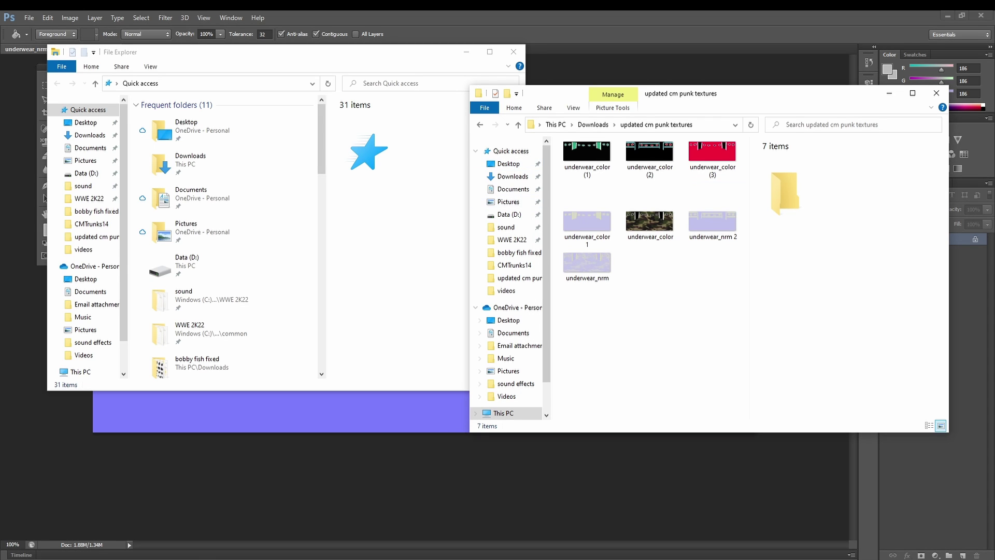
Step: In File Explorer, select the underwear_nrm 2 texture and open the 937_Jordan_Devlin folder under WWE 2K22's char mods cak 8 Characters
{"action": "left_click_drag", "start_coordinate": [723, 95], "coordinate": [712, 74]}
{"action": "left_click", "coordinate": [701, 199]}
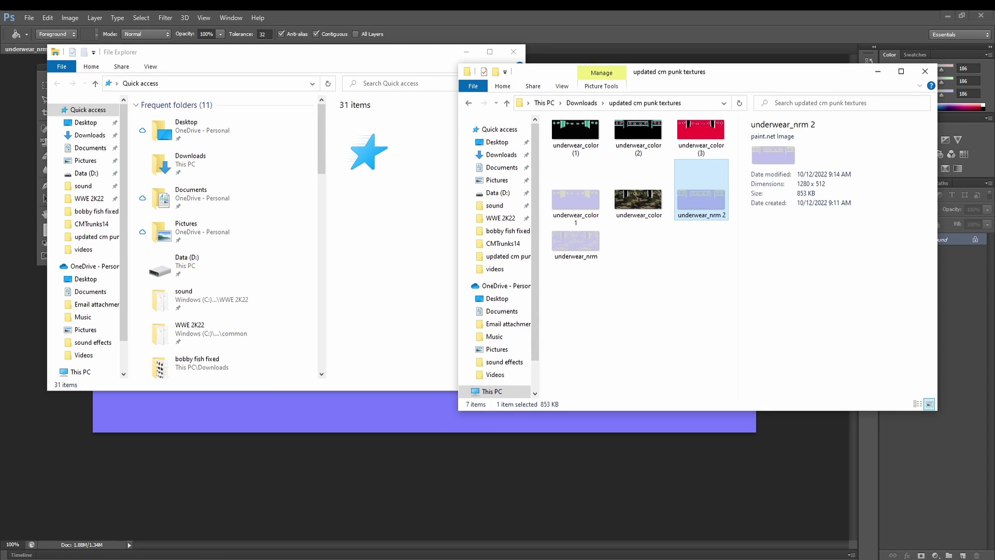
{"action": "left_click", "coordinate": [89, 198]}
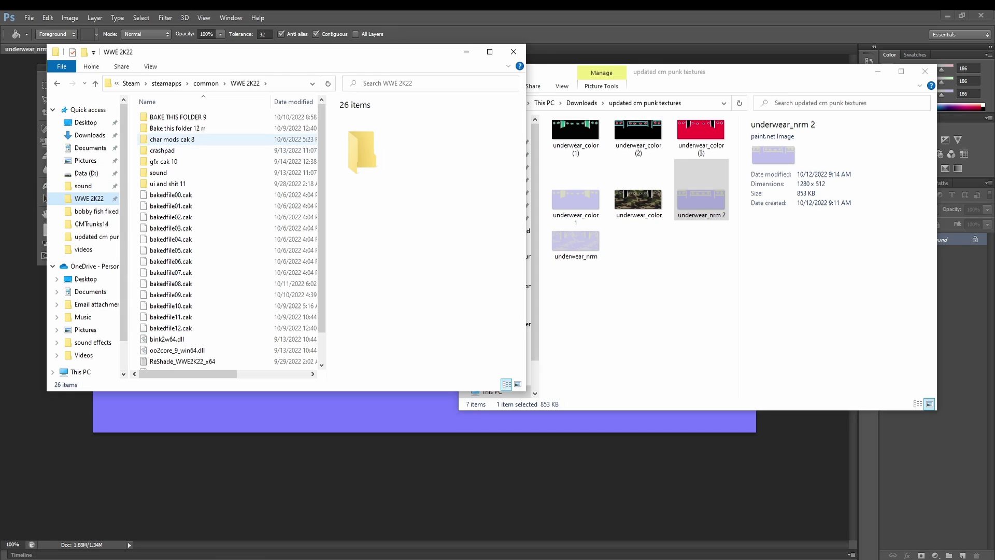
{"action": "double_click", "coordinate": [171, 139]}
{"action": "double_click", "coordinate": [166, 128]}
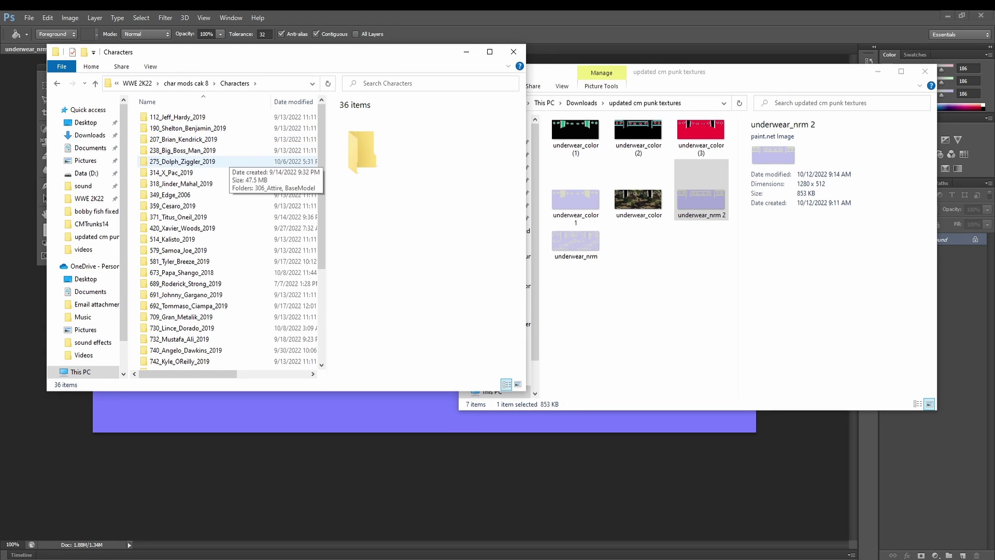
{"action": "scroll", "coordinate": [228, 239], "scroll_direction": "down", "scroll_amount": 4}
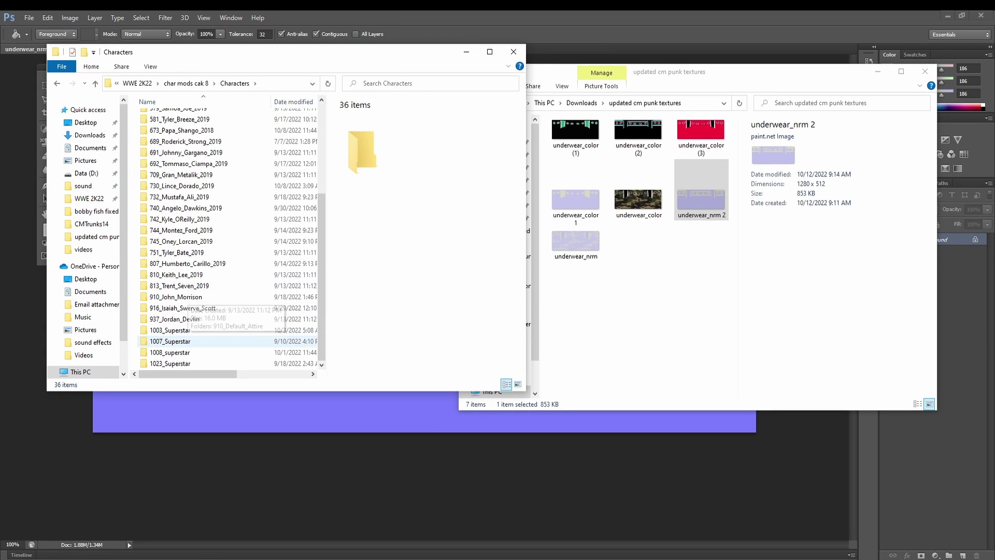
{"action": "double_click", "coordinate": [176, 319]}
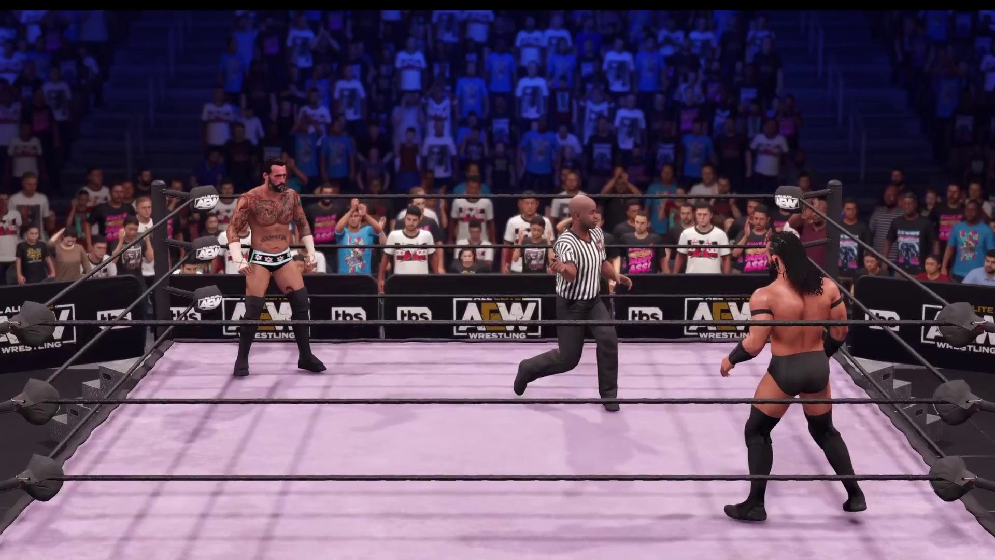
Step: In WWE 2K22, switch the replay camera to look target 3 and move closer to examine the wrestler's trunks
{"action": "key", "text": "x"}
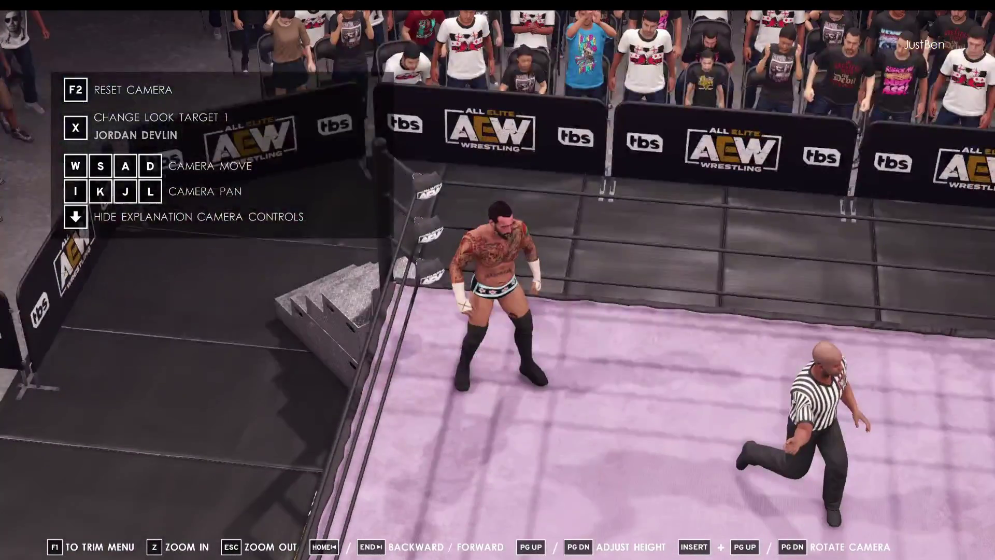
{"action": "key", "text": "x"}
{"action": "key", "text": "x"}
{"action": "key", "text": "w"}
{"action": "key", "text": "Page_Down"}
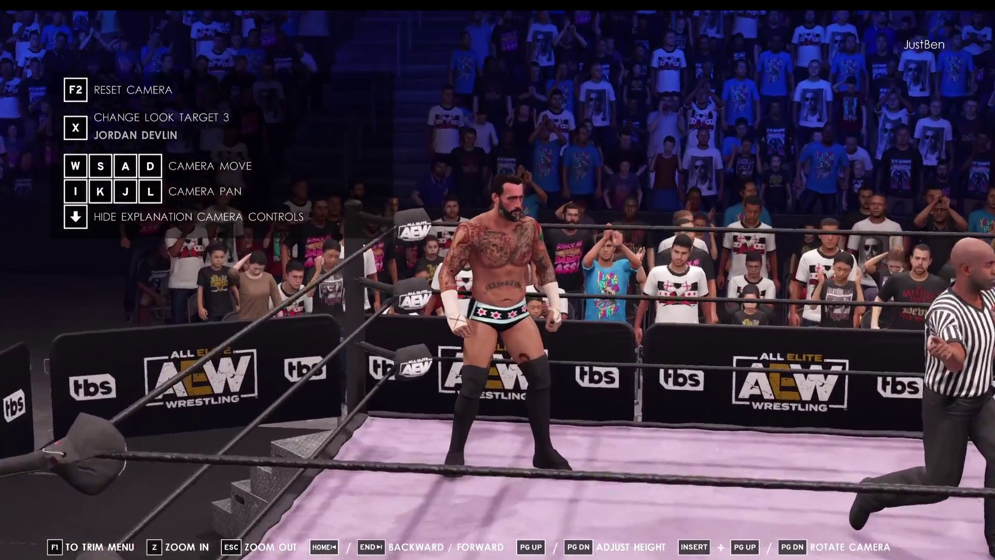
{"action": "key", "text": "Down"}
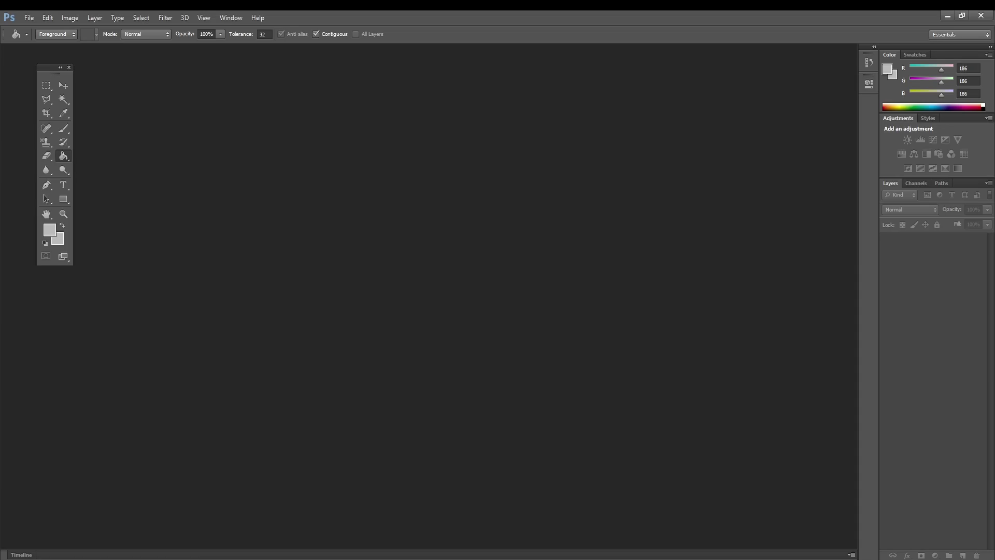
Step: Switch back to Photoshop and open underwear_n.DDS from the CMTrunks14 folder
{"action": "left_click", "coordinate": [29, 18]}
{"action": "left_click", "coordinate": [40, 39]}
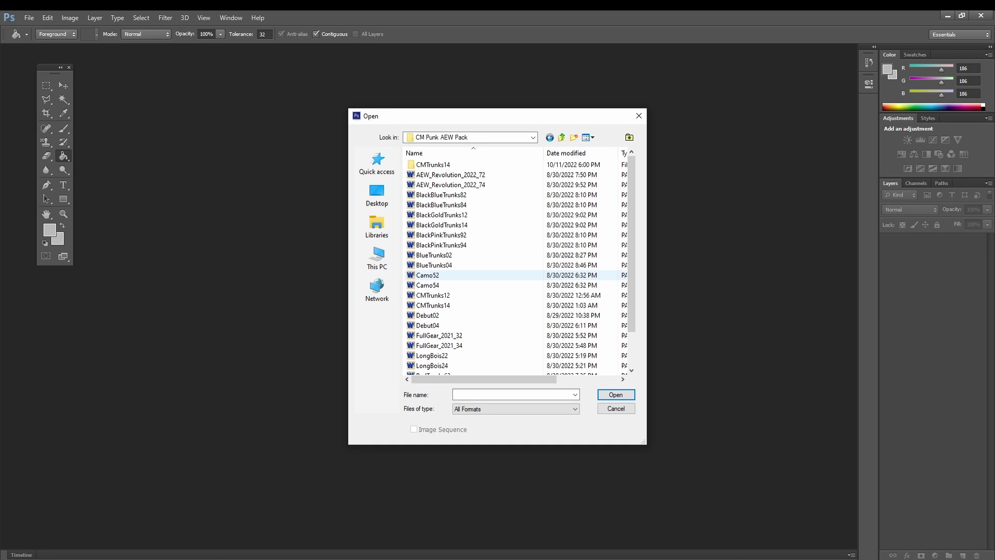
{"action": "scroll", "coordinate": [467, 225], "scroll_direction": "down", "scroll_amount": 2}
{"action": "scroll", "coordinate": [467, 305], "scroll_direction": "up", "scroll_amount": 2}
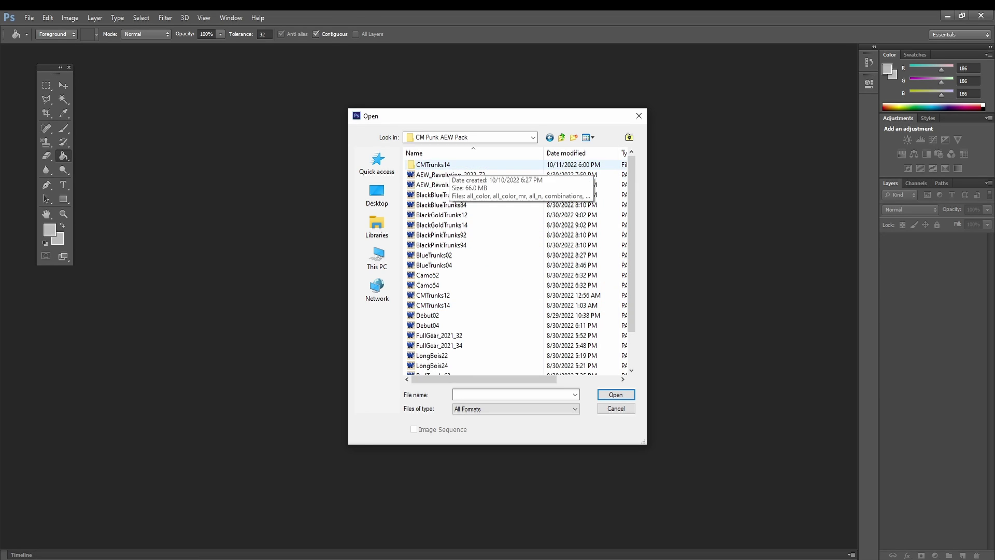
{"action": "double_click", "coordinate": [441, 164]}
{"action": "scroll", "coordinate": [518, 264], "scroll_direction": "down", "scroll_amount": 10}
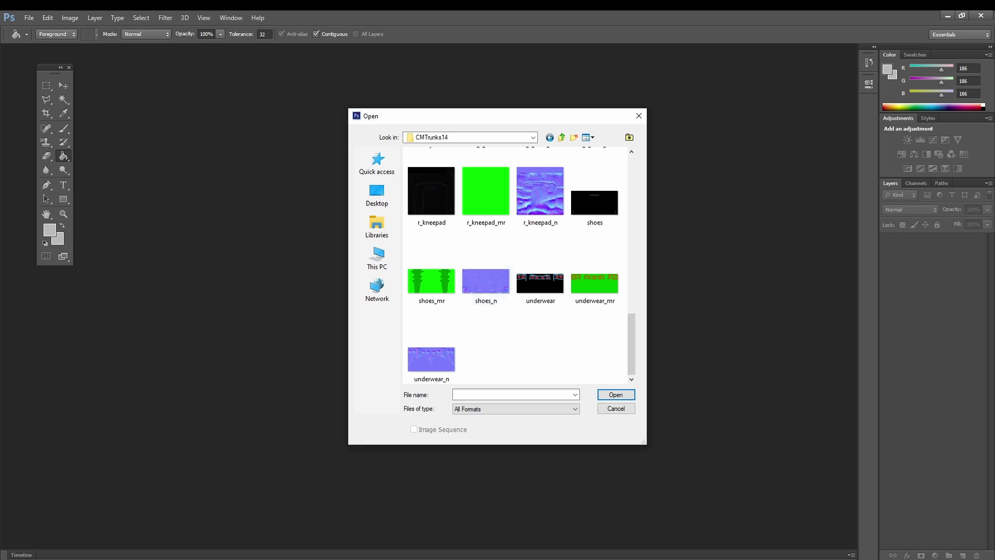
{"action": "double_click", "coordinate": [431, 359]}
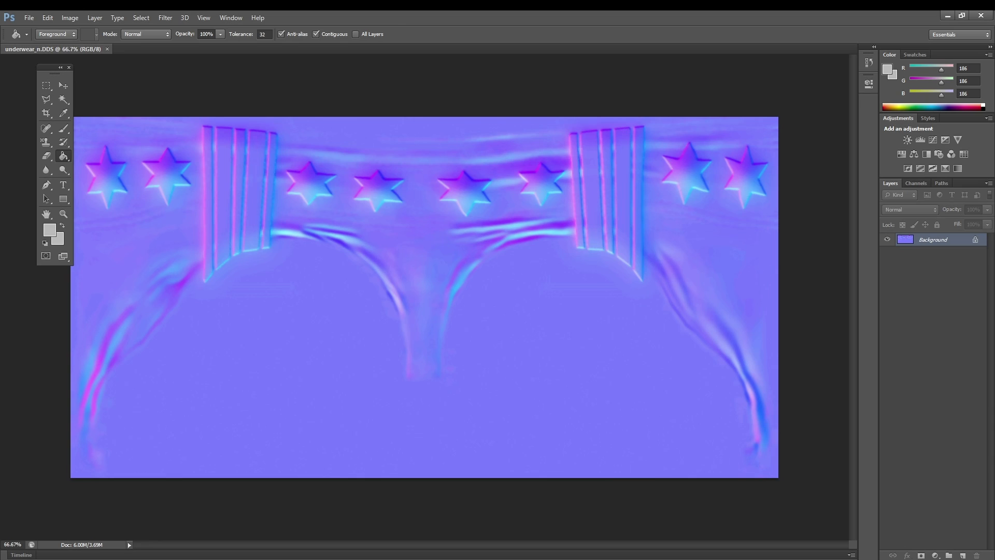
Step: Fill the Alpha 1 channel of underwear_n.DDS with the 60% gray foreground color
{"action": "left_click", "coordinate": [916, 183]}
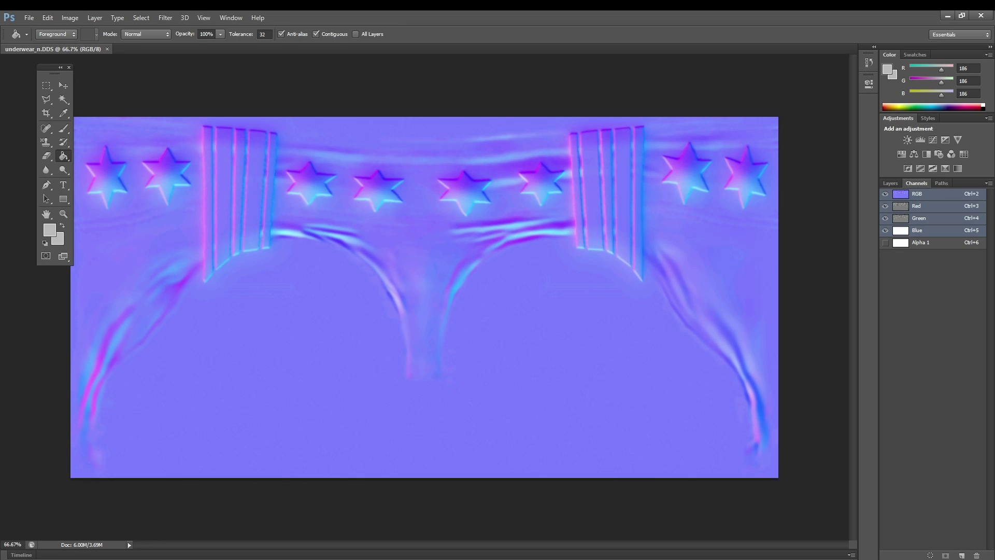
{"action": "left_click", "coordinate": [921, 243]}
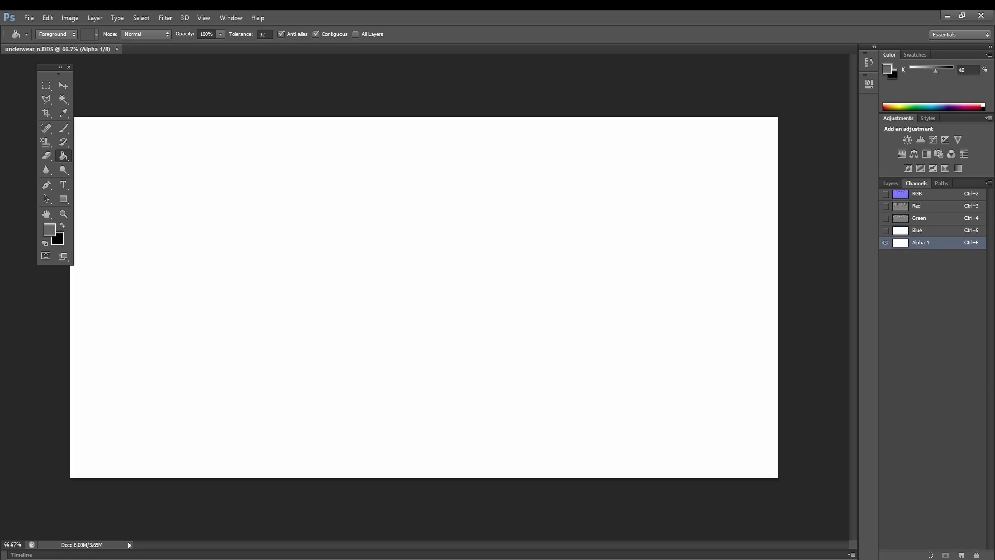
{"action": "key", "text": "ctrl+5"}
{"action": "key", "text": "ctrl+6"}
{"action": "left_click", "coordinate": [424, 298]}
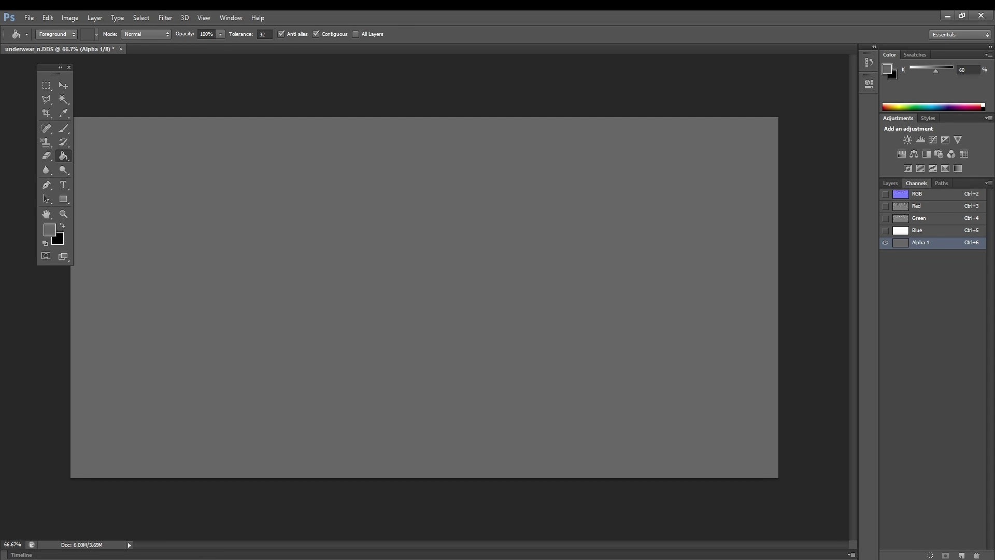
Step: Lower the Blue channel's white output level to a light gray with Levels and view the composite with Green hidden
{"action": "key", "text": "ctrl+5"}
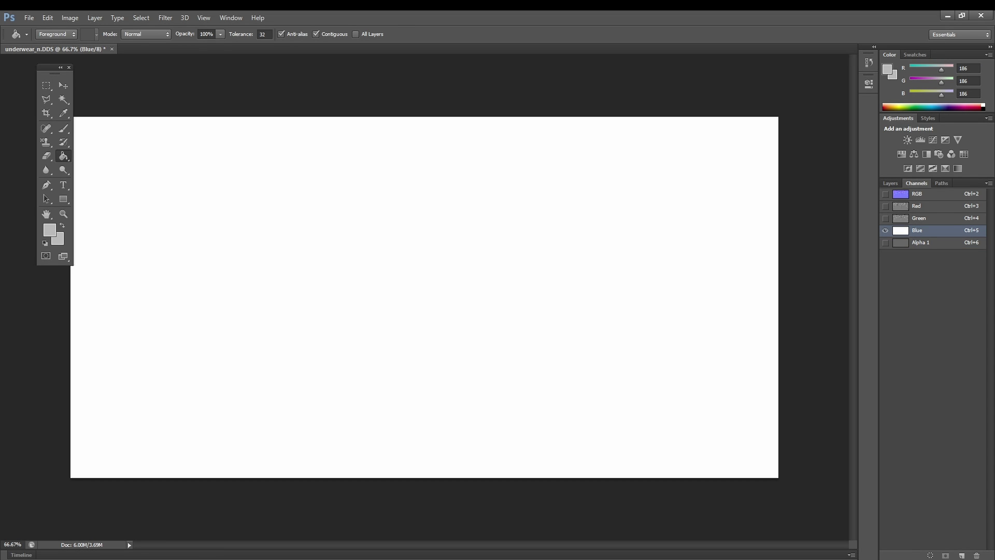
{"action": "key", "text": "ctrl+l"}
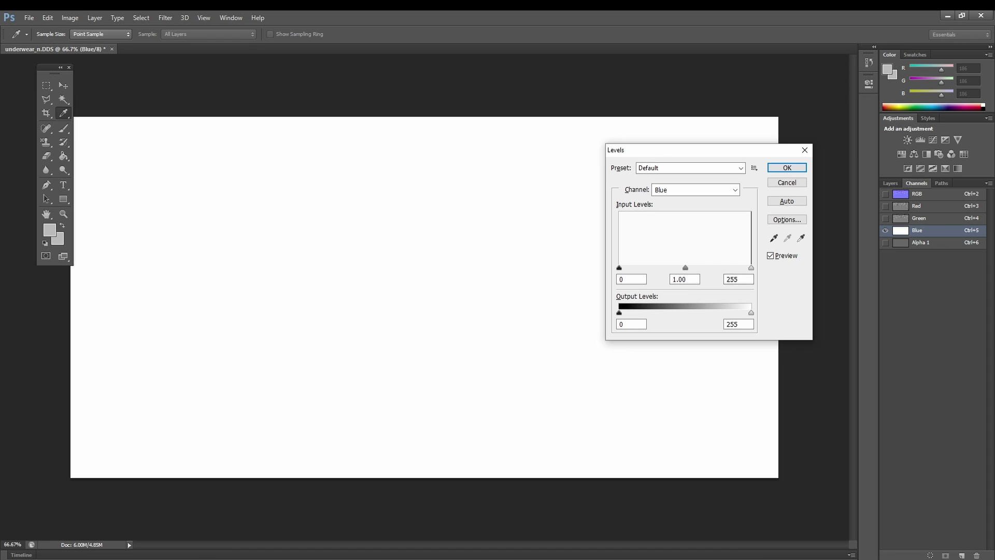
{"action": "left_click_drag", "start_coordinate": [751, 313], "coordinate": [710, 313]}
{"action": "key", "text": "Return"}
{"action": "key", "text": "ctrl+2"}
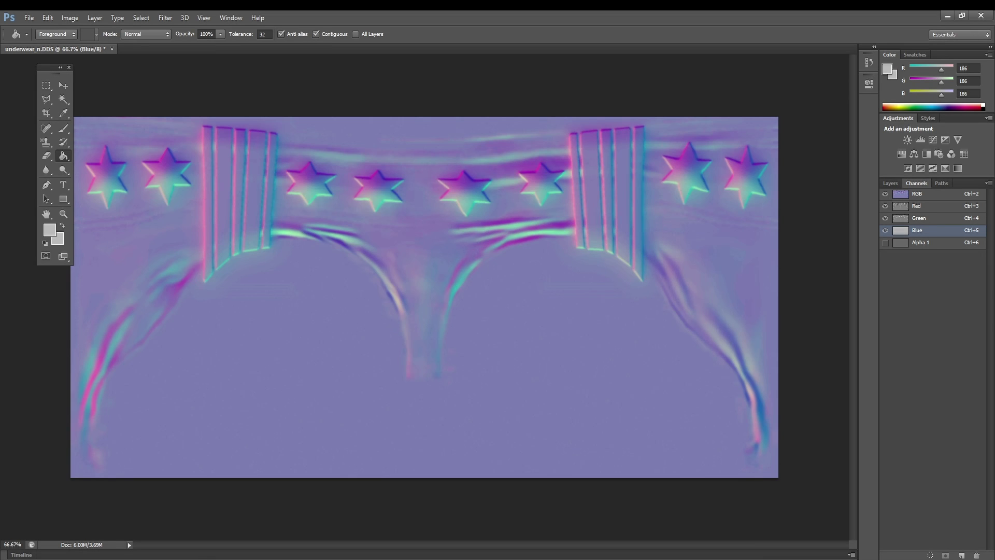
{"action": "left_click", "coordinate": [885, 219]}
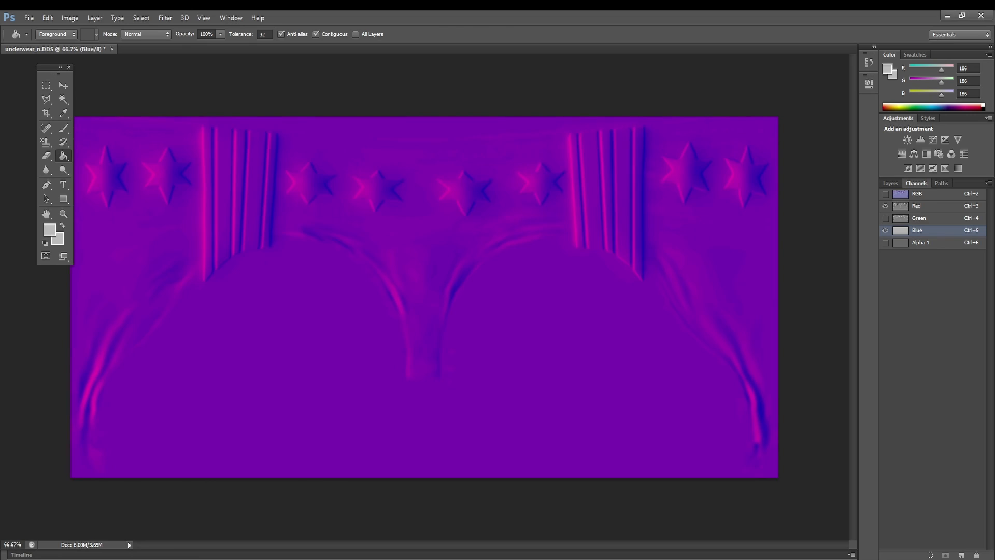